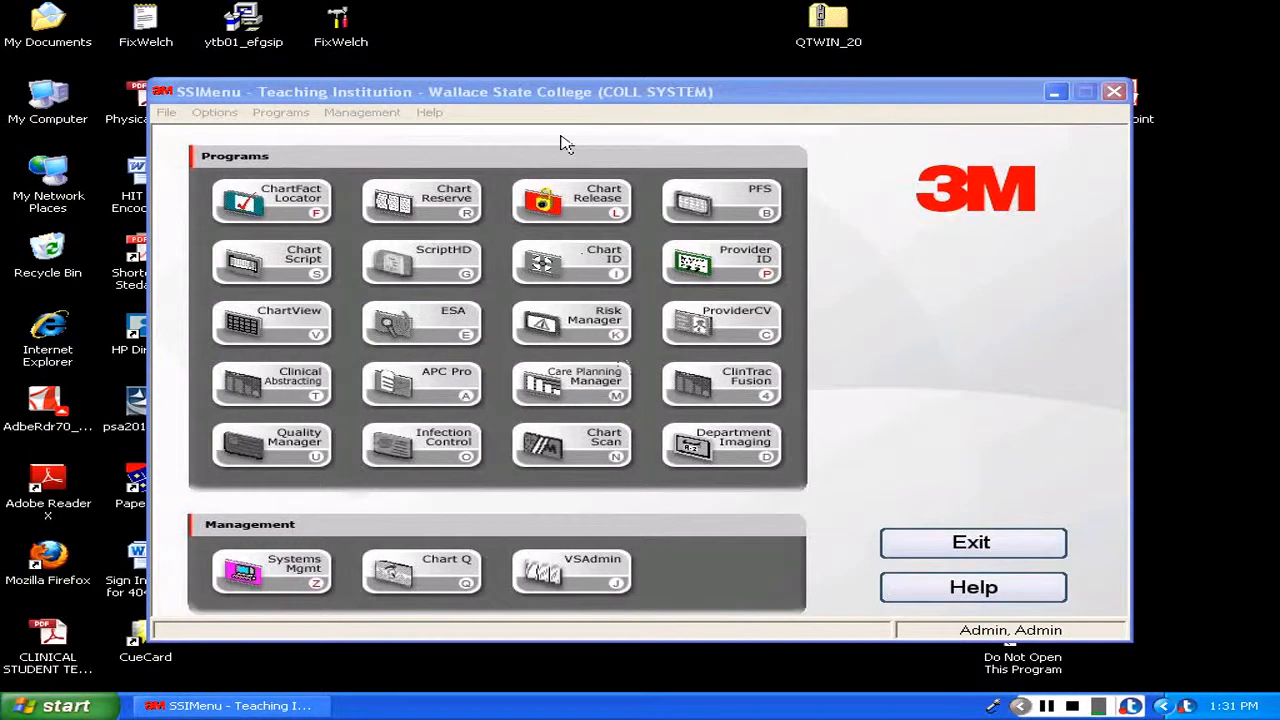
Launch Chart Release and open the search for a request to edit.
left_click(583, 203)
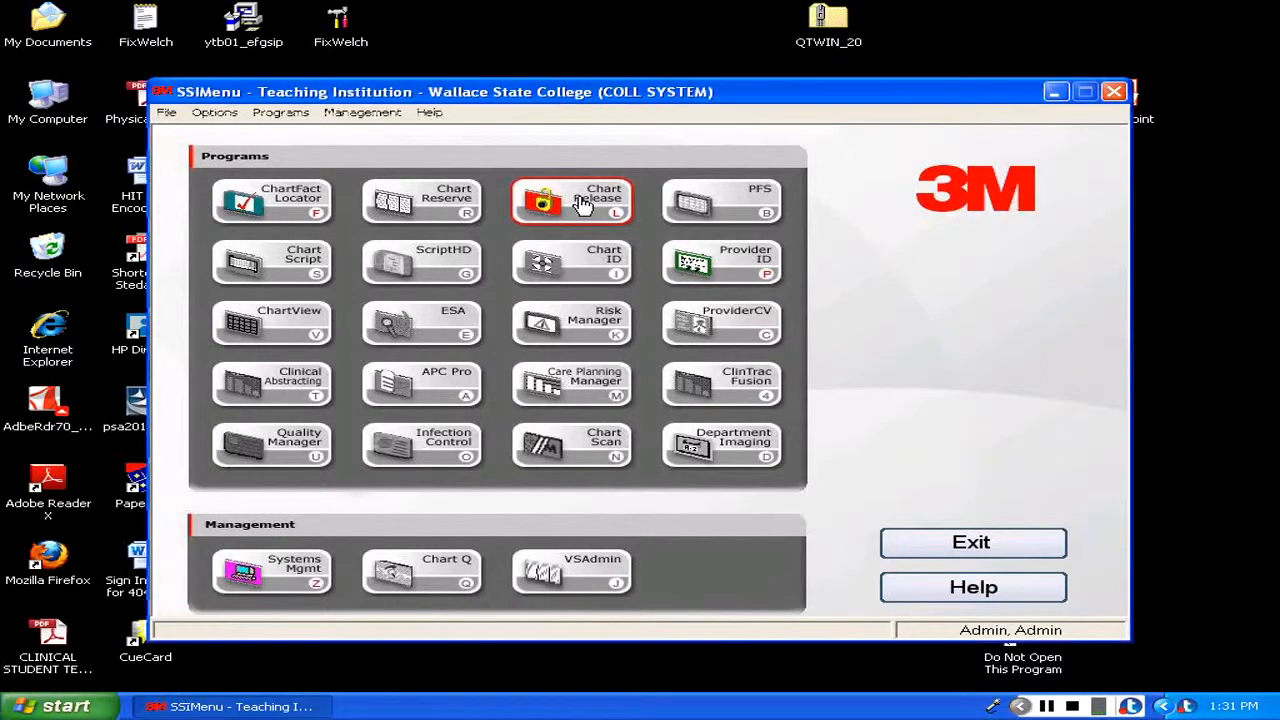
left_click(645, 405)
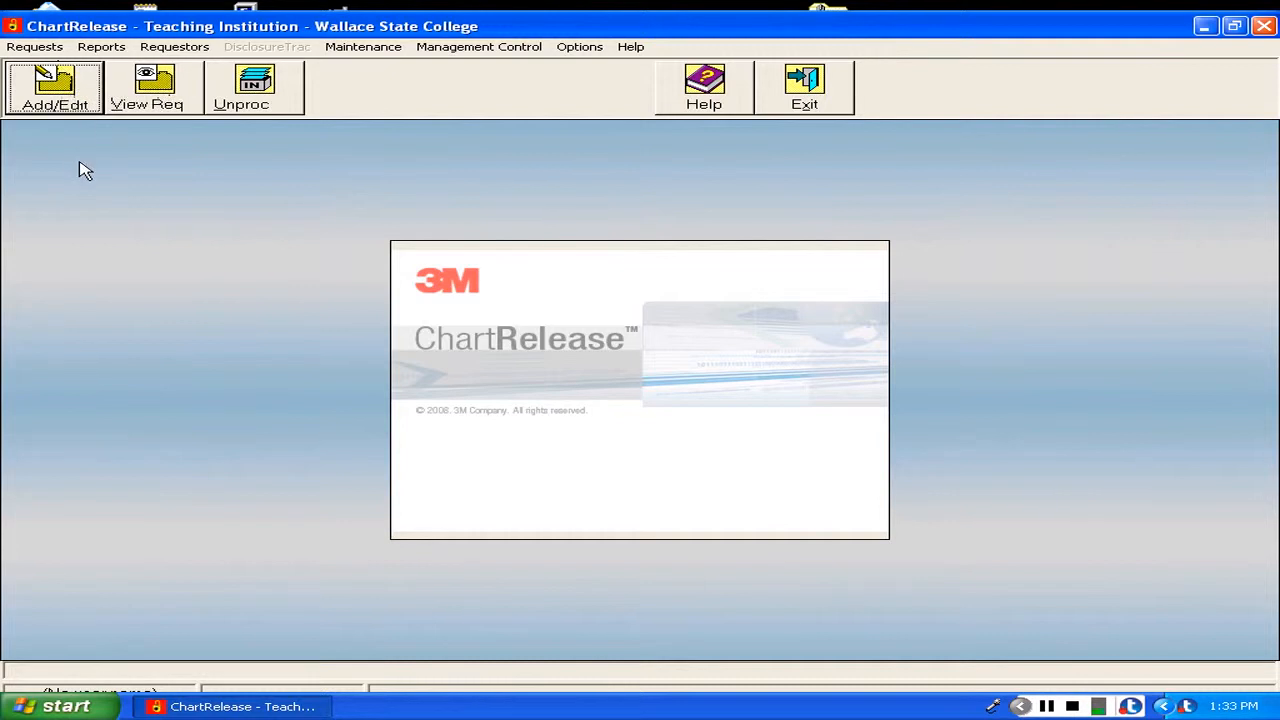
left_click(63, 108)
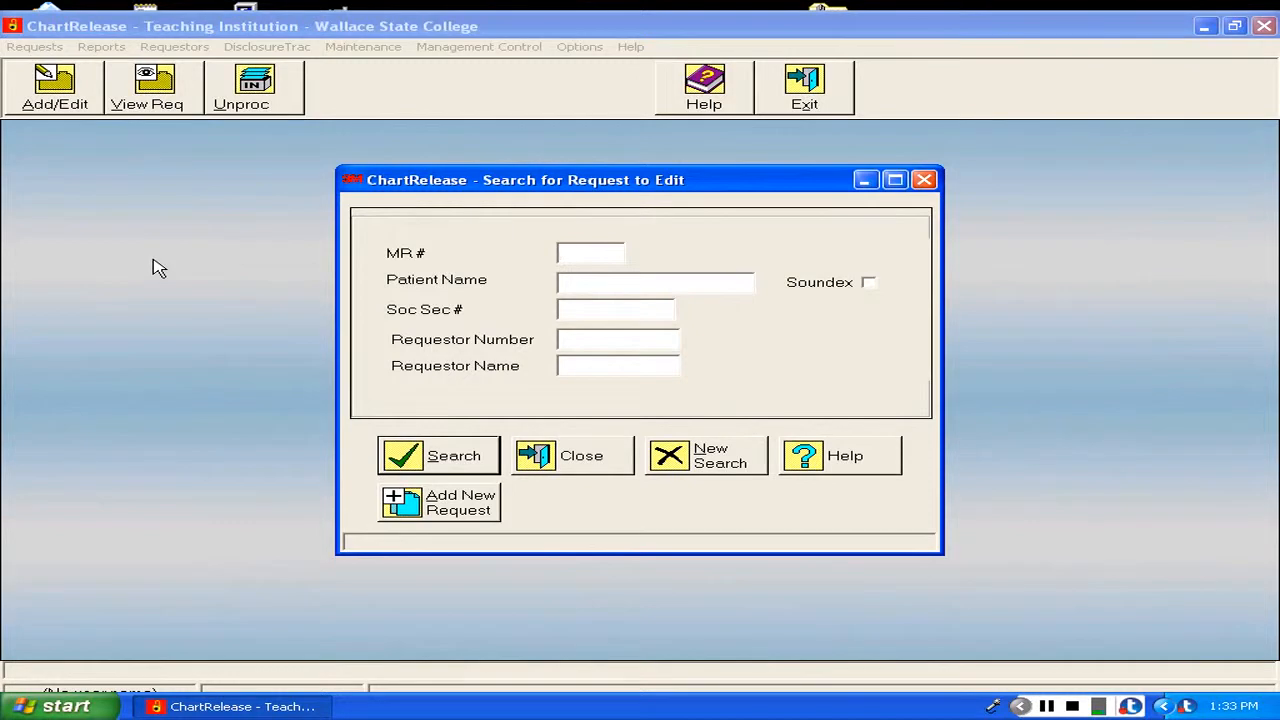
Enter the patient's MR number and full name as search criteria, and start adding a new request.
type("740888")
left_click(578, 280)
type("Smith, John David")
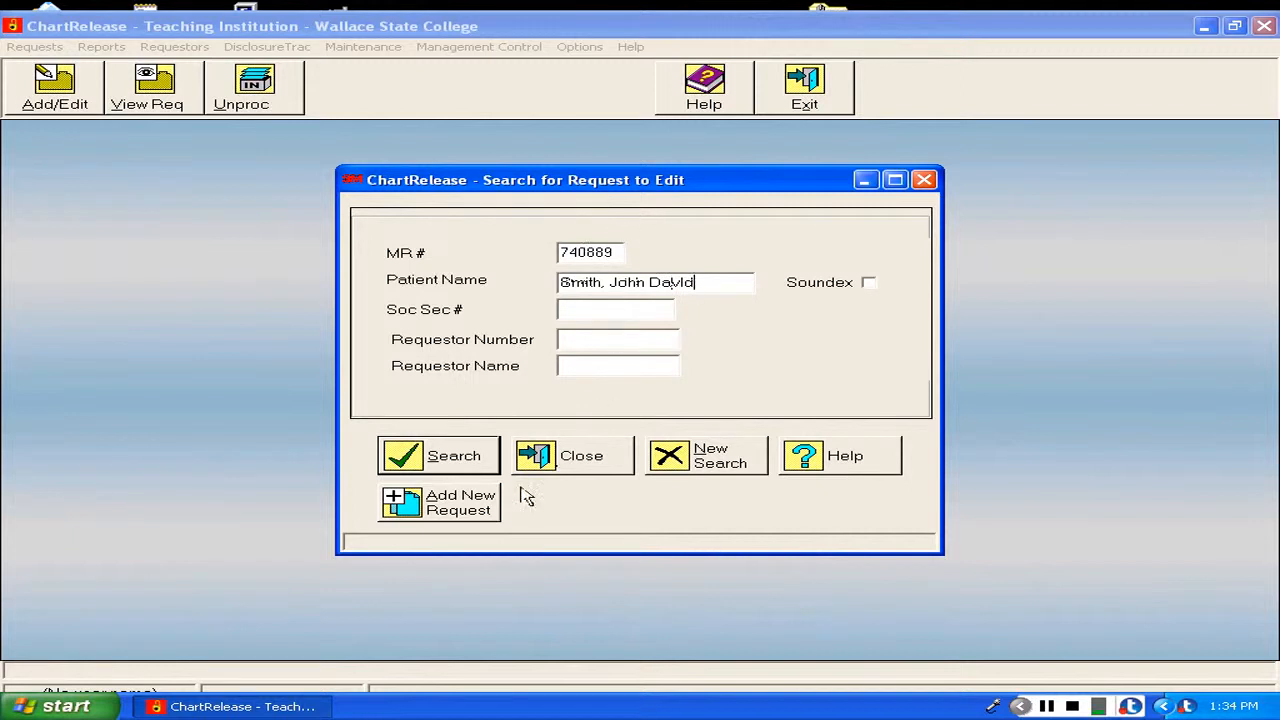
left_click(475, 510)
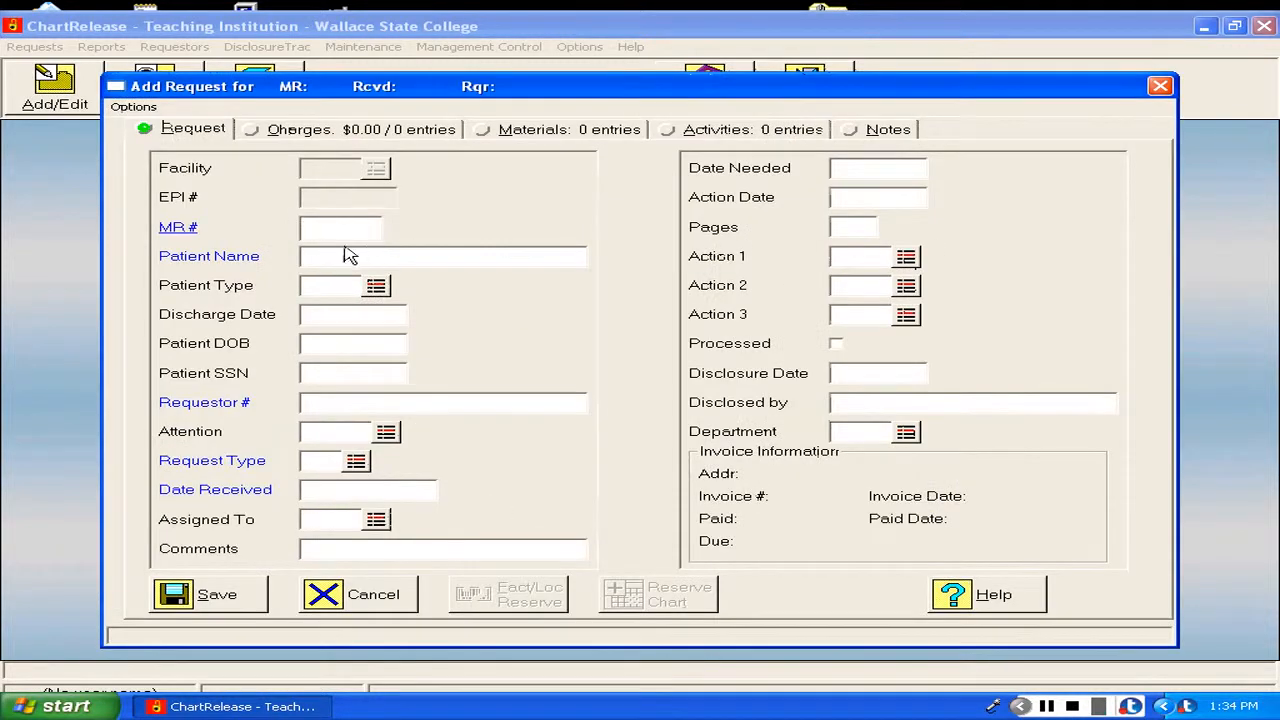
Fill in the new request's MR number and patient name, and set the patient type to Inpatient.
type("740889")
key("Tab")
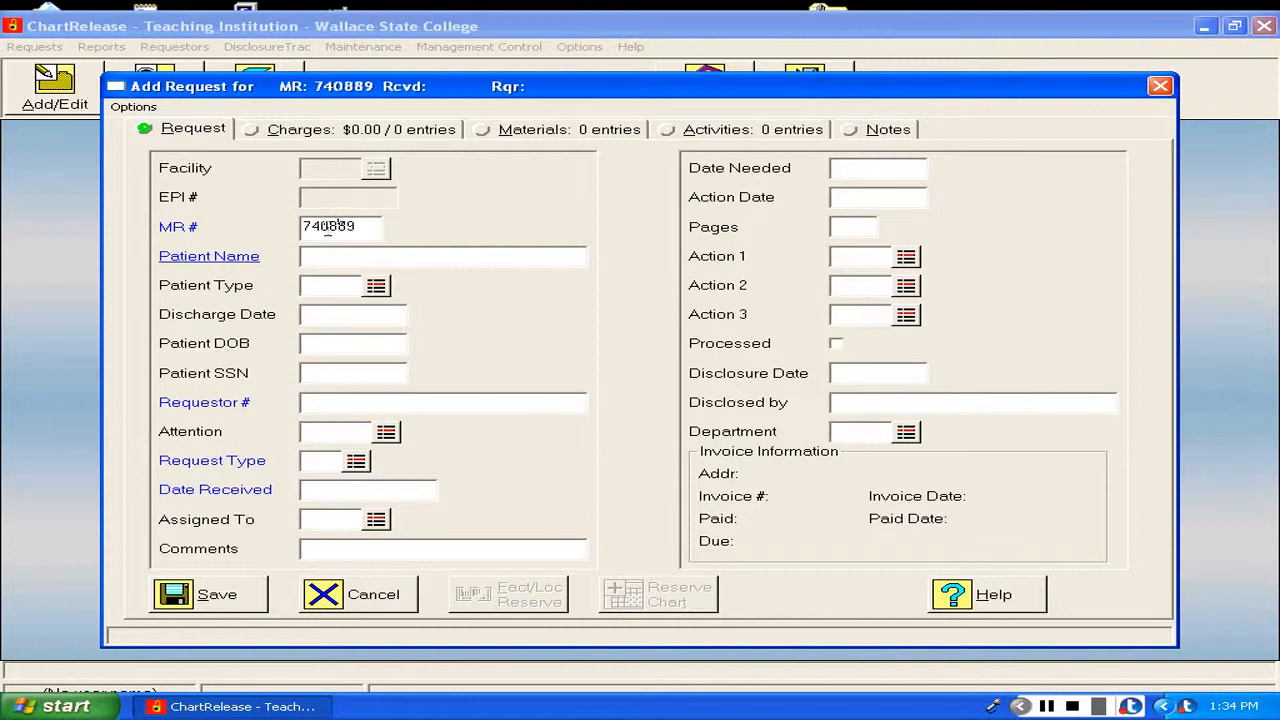
type("Smith, John David")
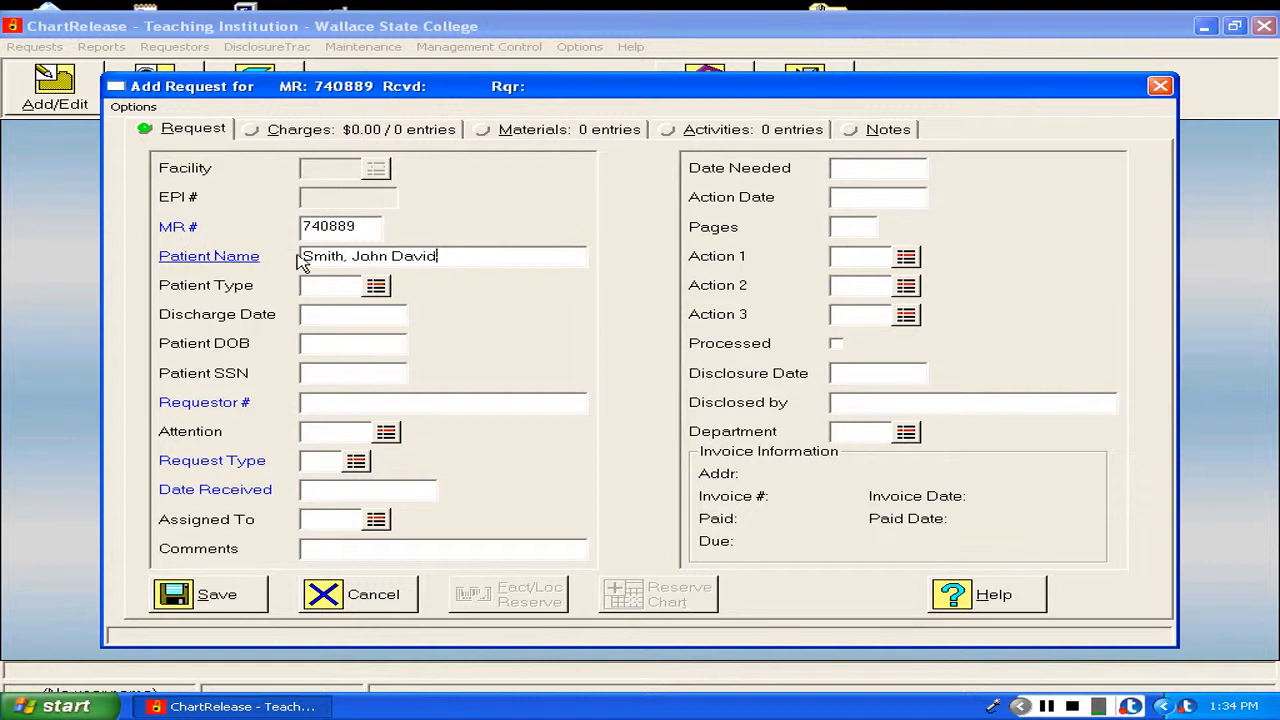
left_click(376, 287)
left_click(376, 343)
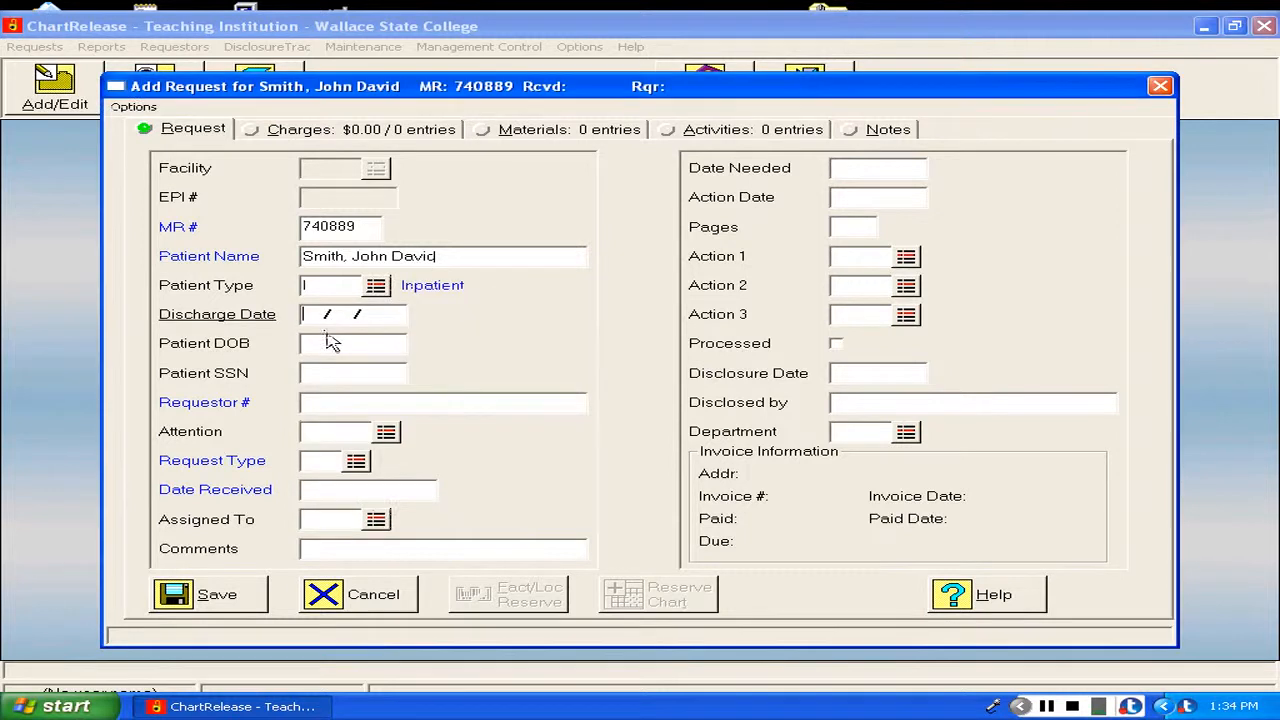
Set the discharge date to 07/23/2013 and enter the patient's date of birth.
left_click(322, 314)
type("07/23/")
type("2013")
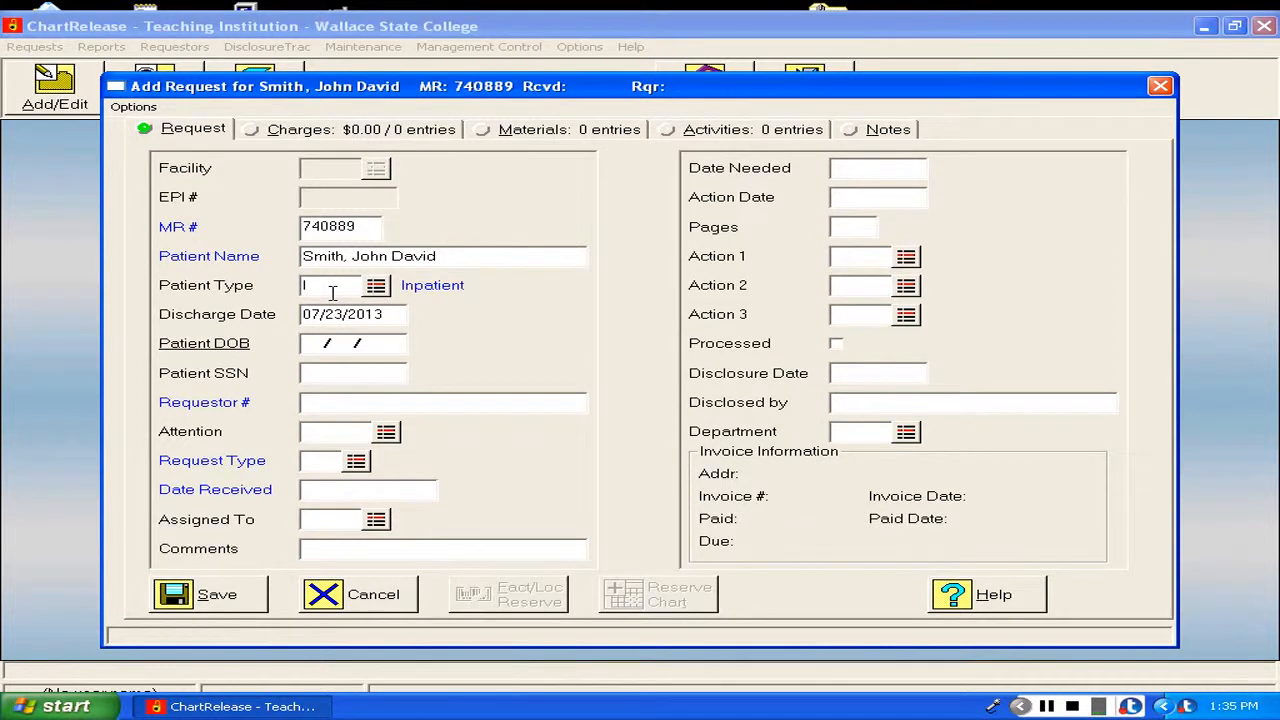
type("11/06/1970")
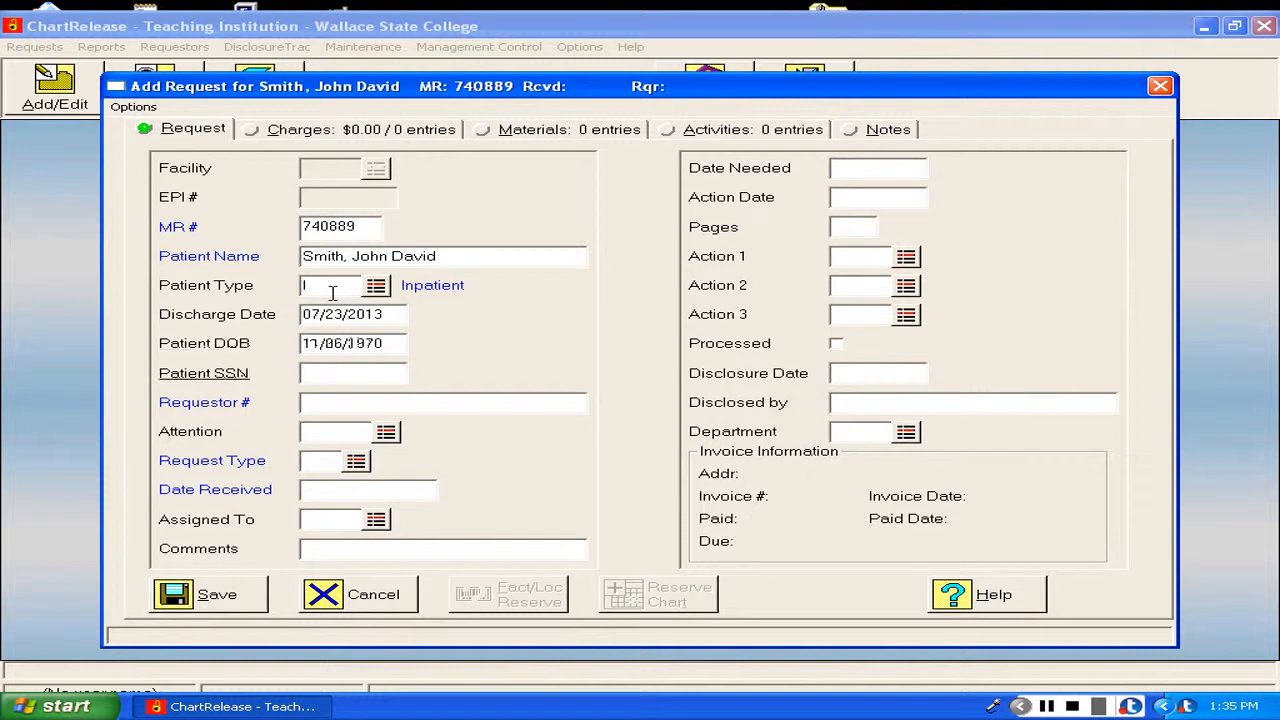
Enter 0002 as the requestor number for Regional Medical Center and set the request type to HF, healthcare facility.
left_click(347, 404)
type("0002")
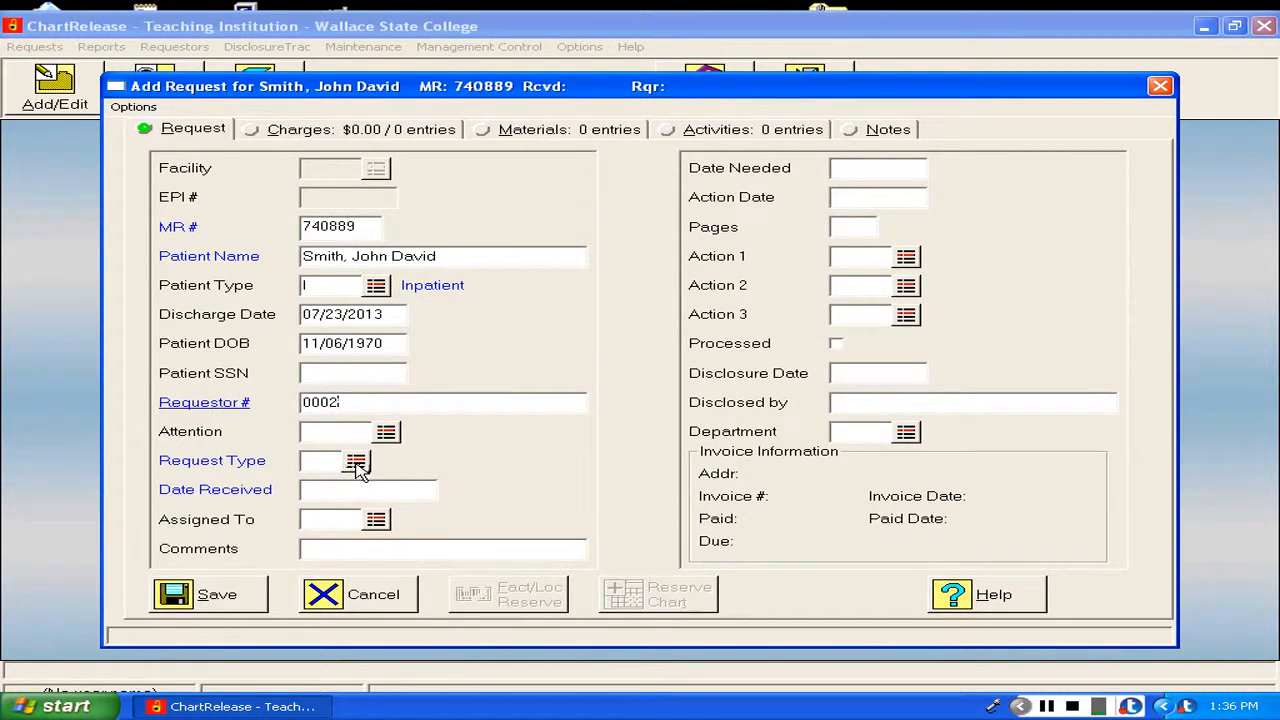
left_click(356, 463)
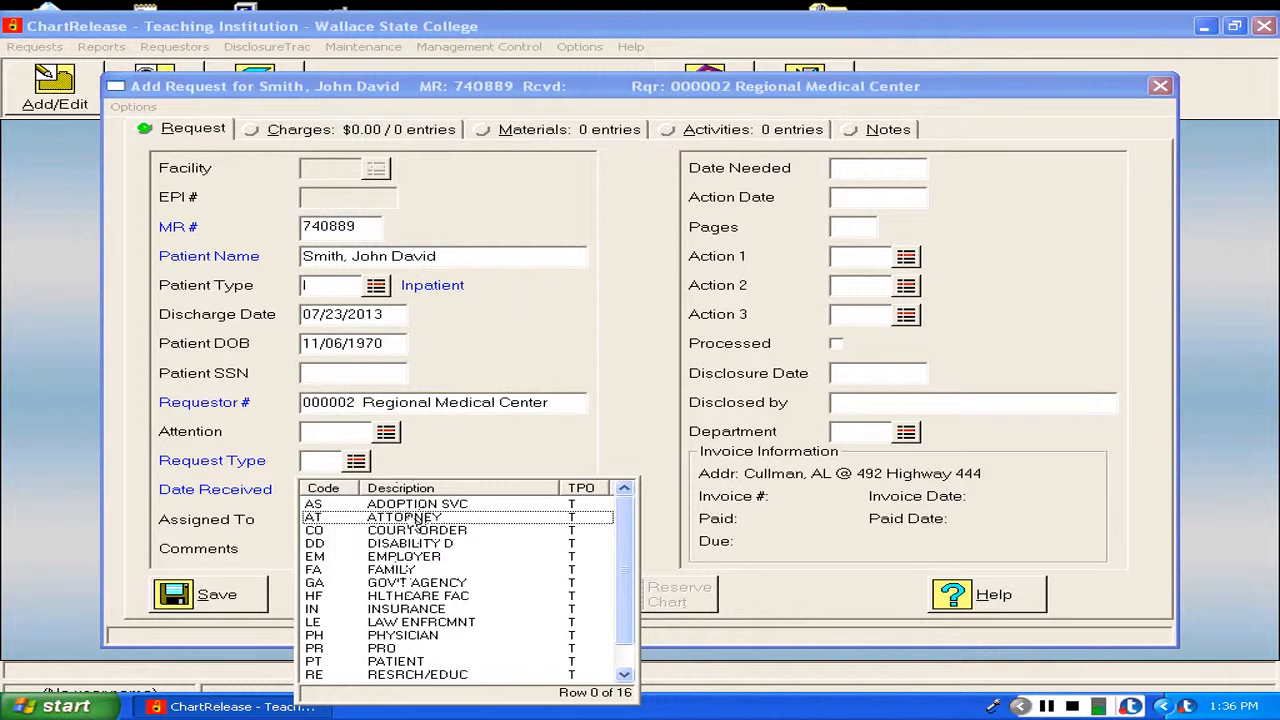
scroll(620, 600, "down", 1)
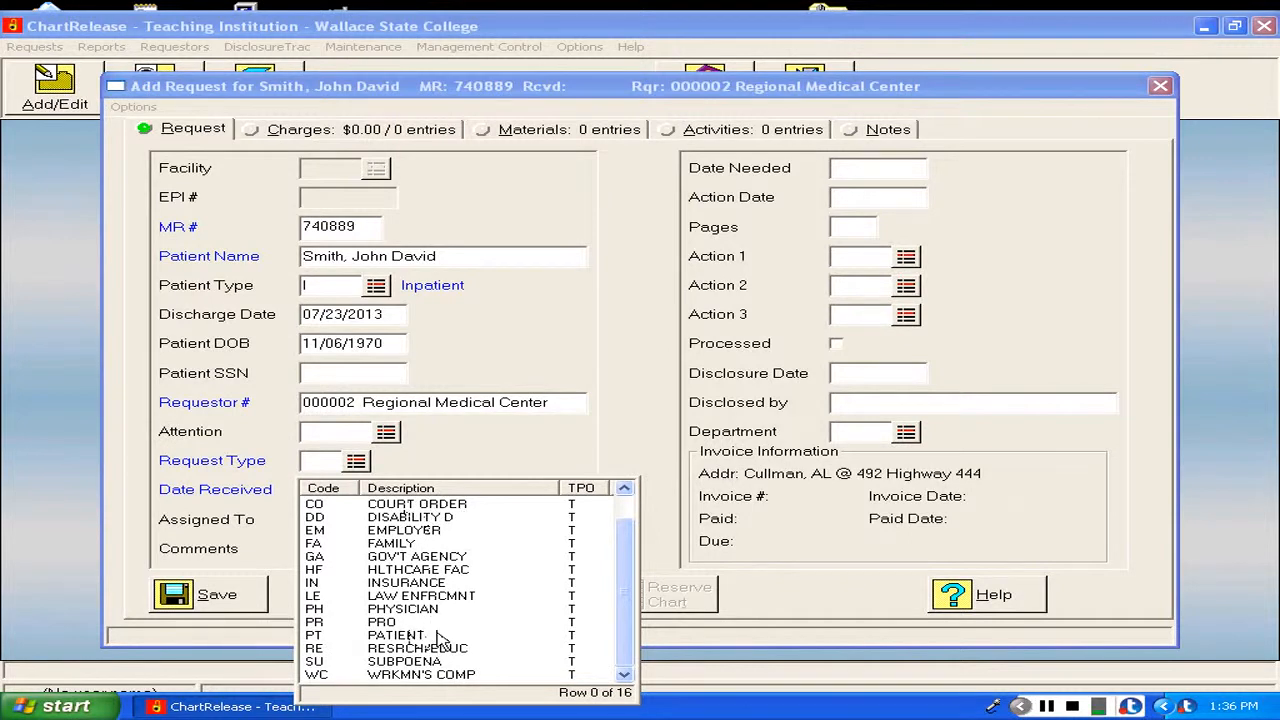
left_click(405, 570)
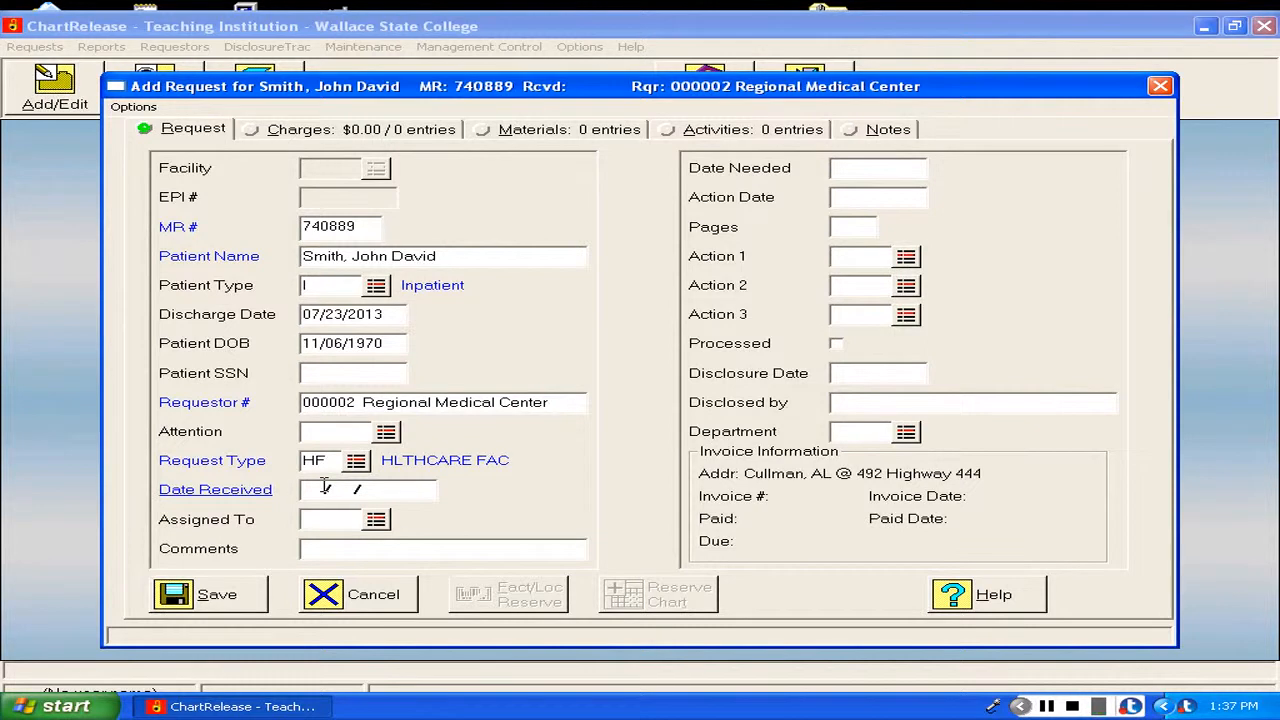
Set the request's received date to 03/30/2014.
type("03/30/2014")
key("Tab")
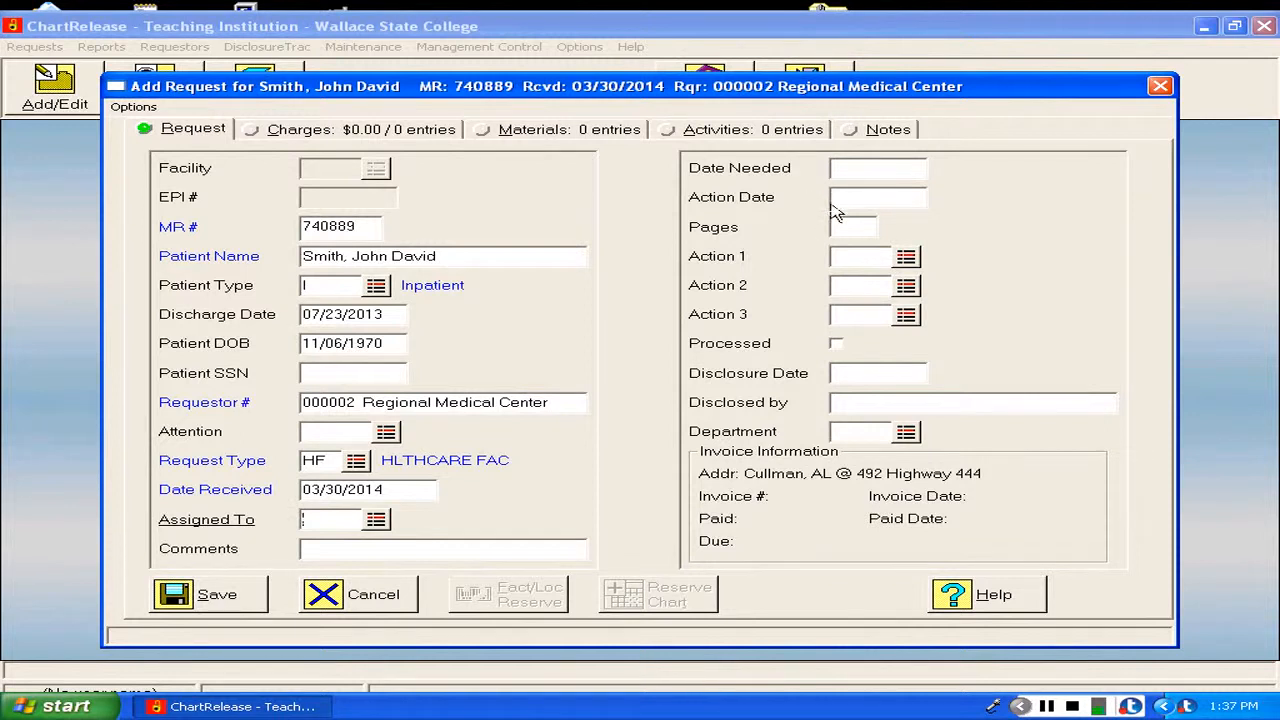
Mark the request as processed and set its disclosure date to 04/01/2014.
left_click(836, 345)
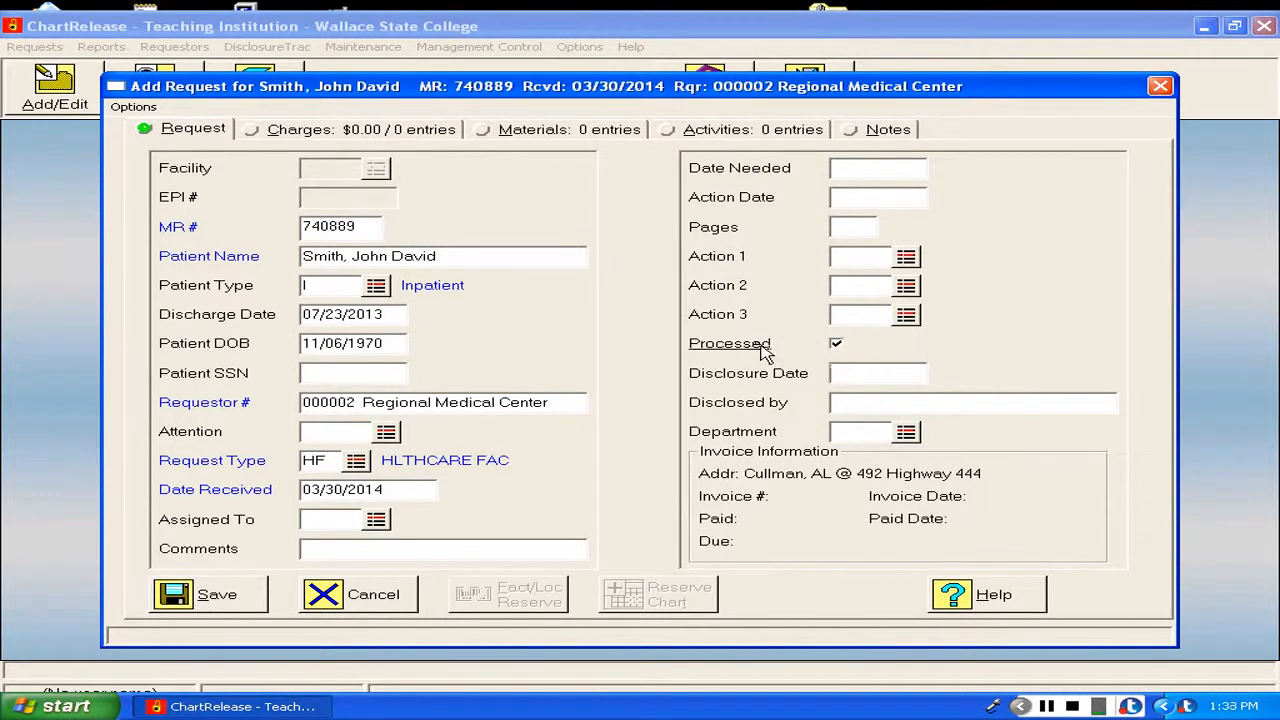
left_click(851, 371)
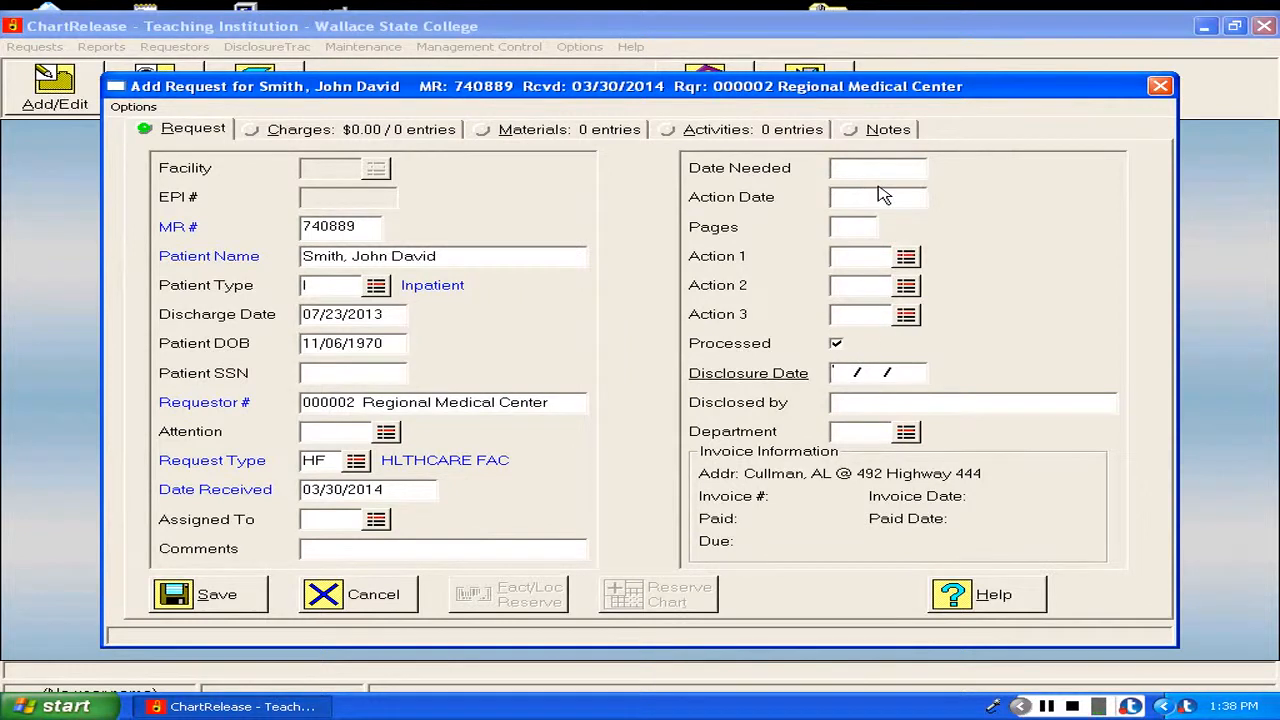
type("04/01/2014")
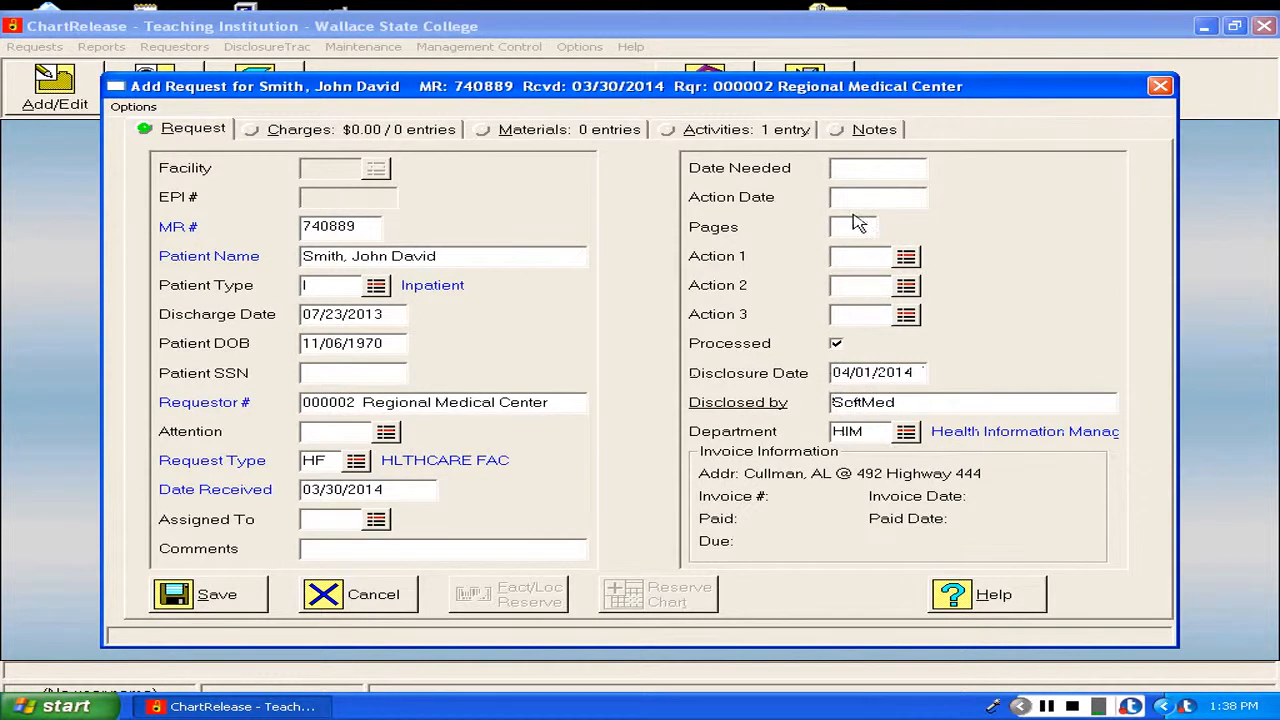
Replace the Disclosed by entry with the discloser's full name and RHIT credential, and set the number of pages to 5.
left_click_drag(897, 401, 822, 403)
type("Jane Doe, RHIT")
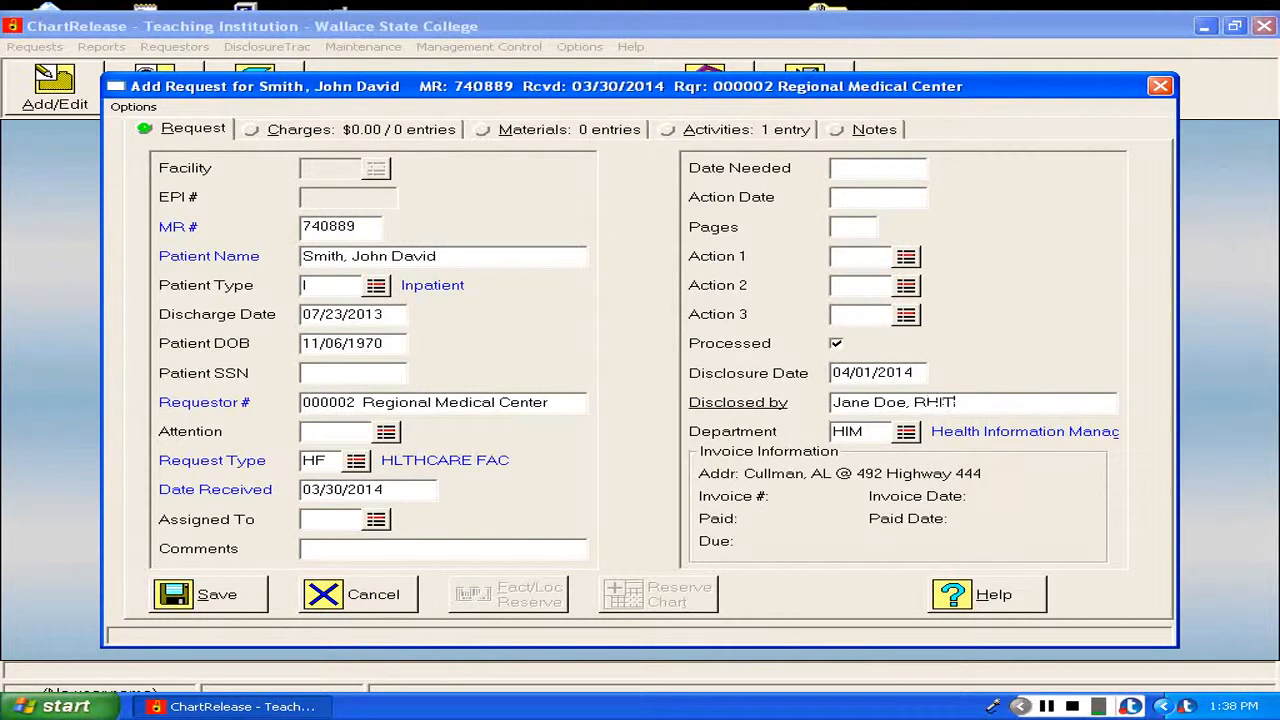
left_click(830, 402)
key("End")
left_click(837, 226)
type("5")
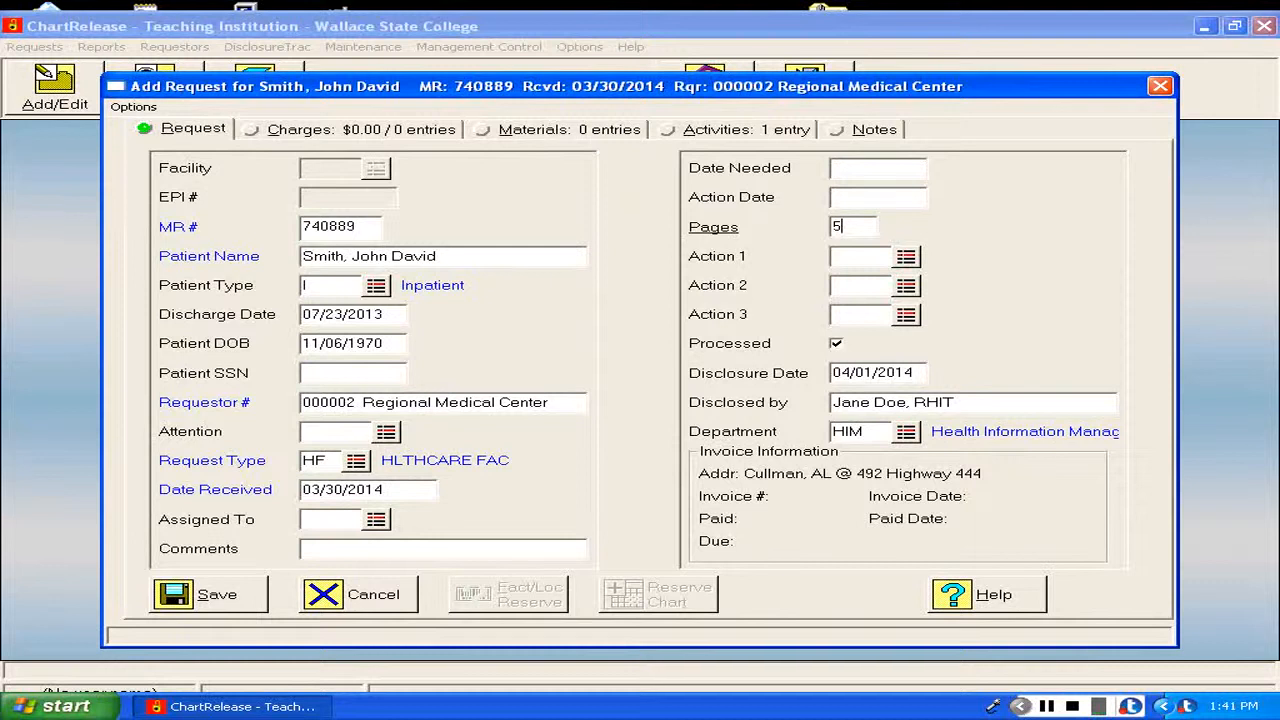
Add the facesheet (code FS) to the request's materials, dated from 07/15/2013 to 07/23/2013.
left_click(549, 135)
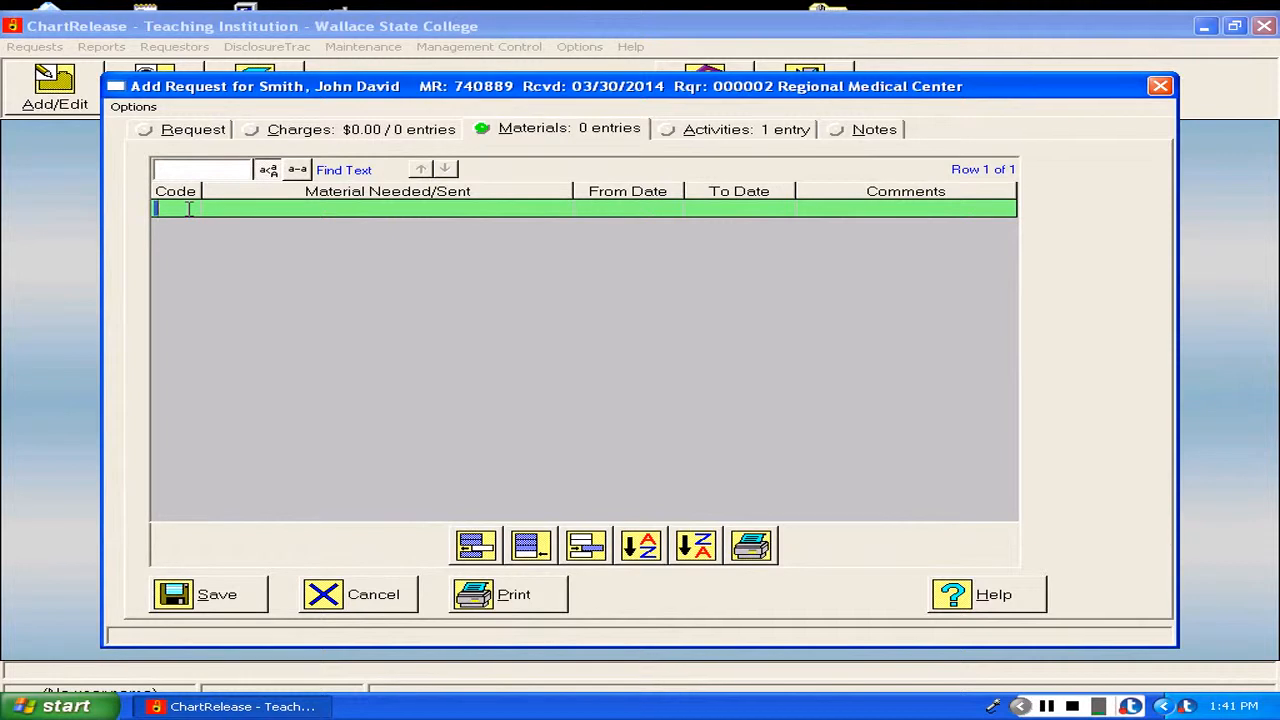
type("FS")
key("Tab")
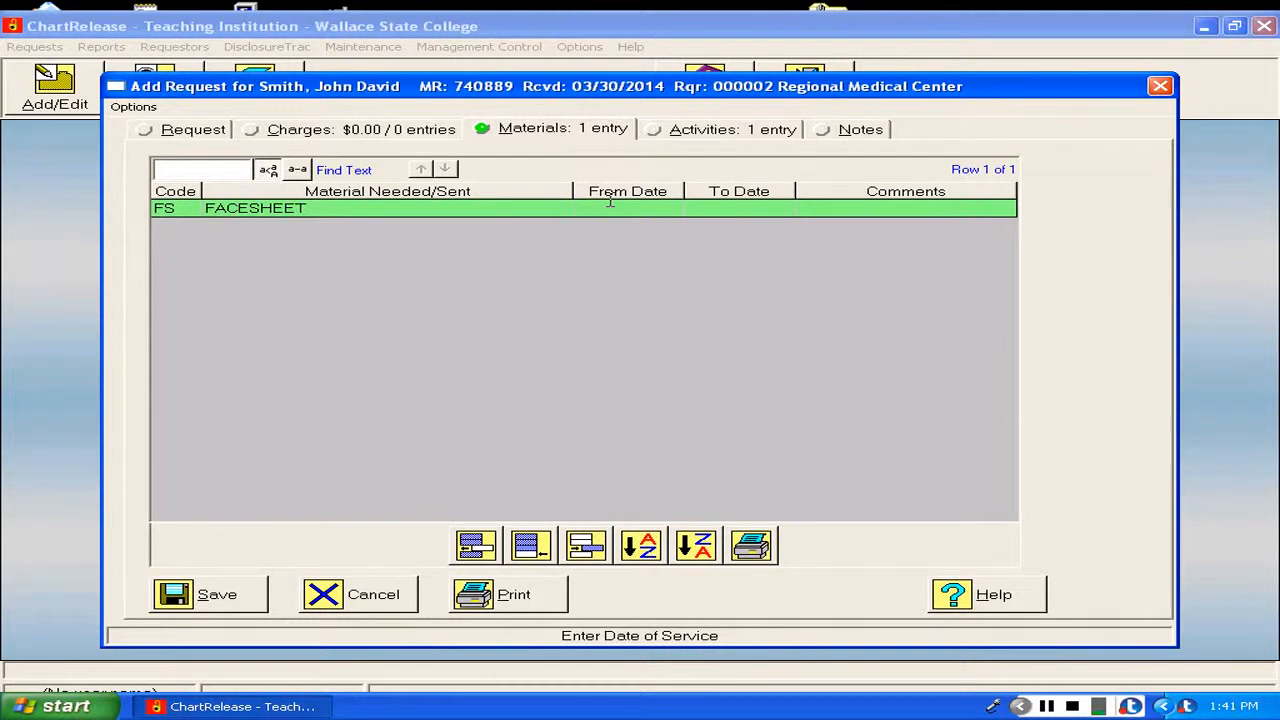
type("07/15/2013")
left_click(714, 203)
type("07/2")
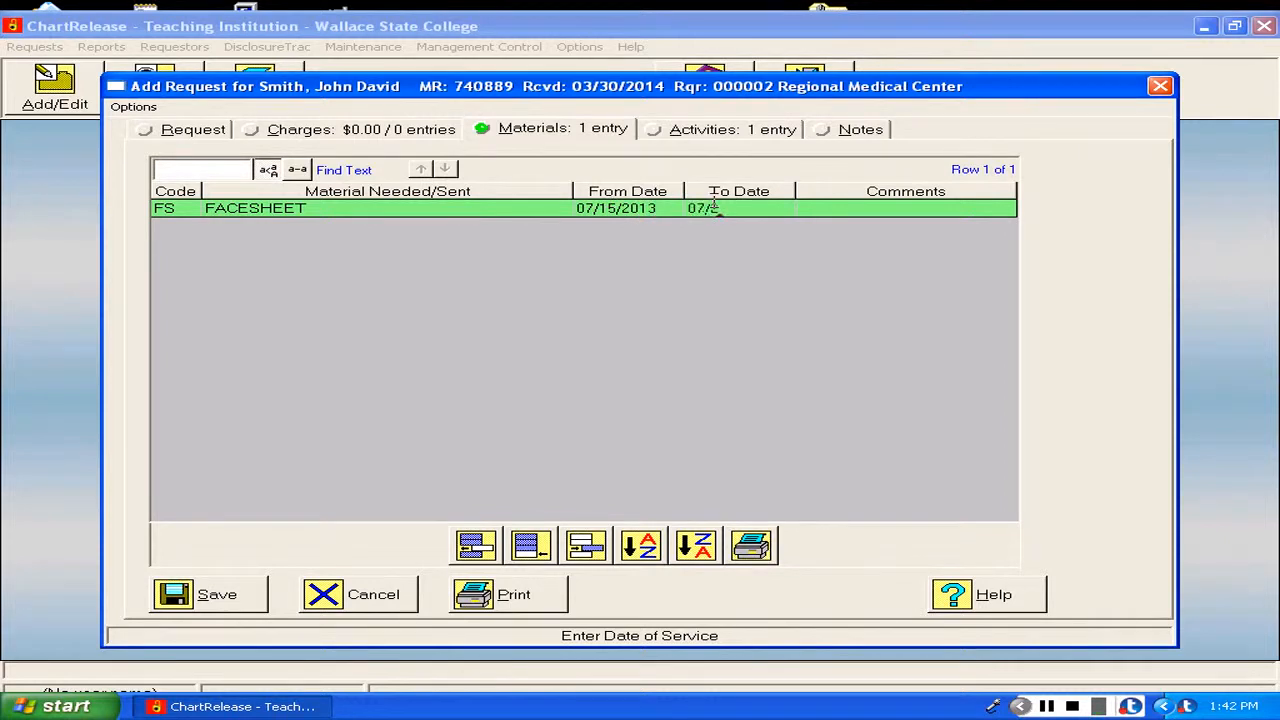
type("3/2013")
left_click(838, 208)
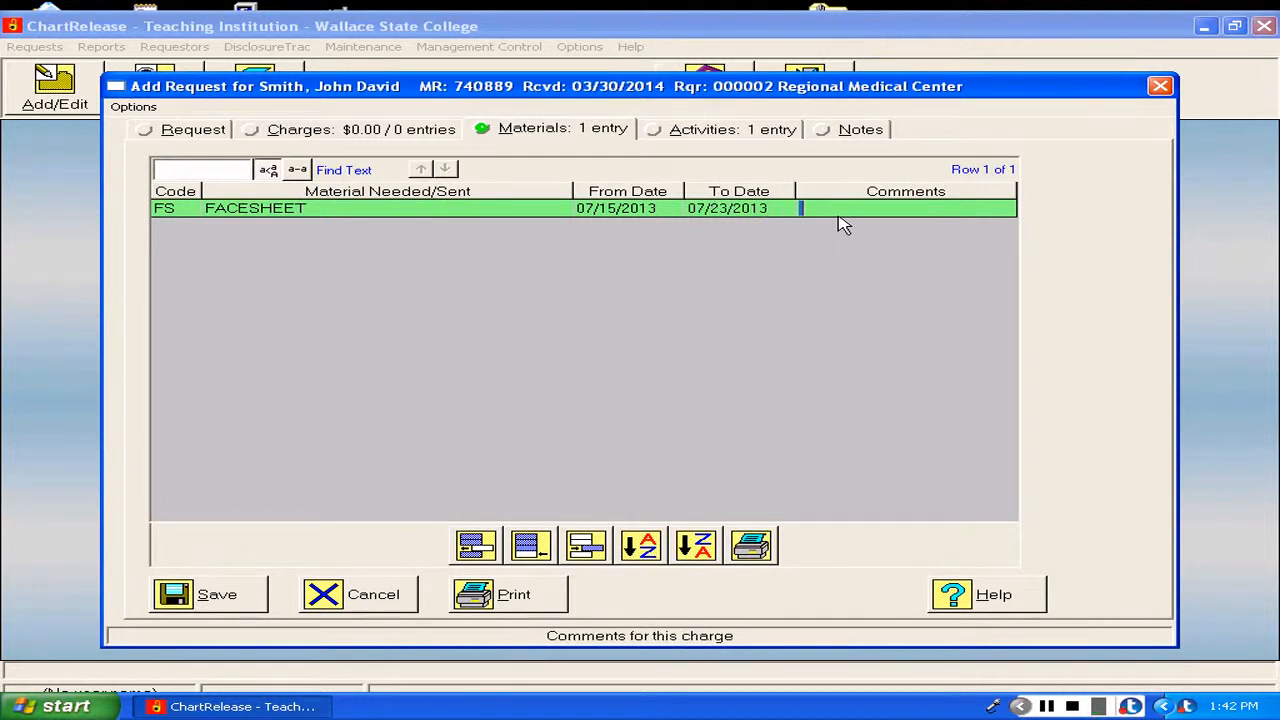
Insert a materials row for the history and physical (code HP), dated from 07/15/2013 to 07/23/2013.
left_click(478, 552)
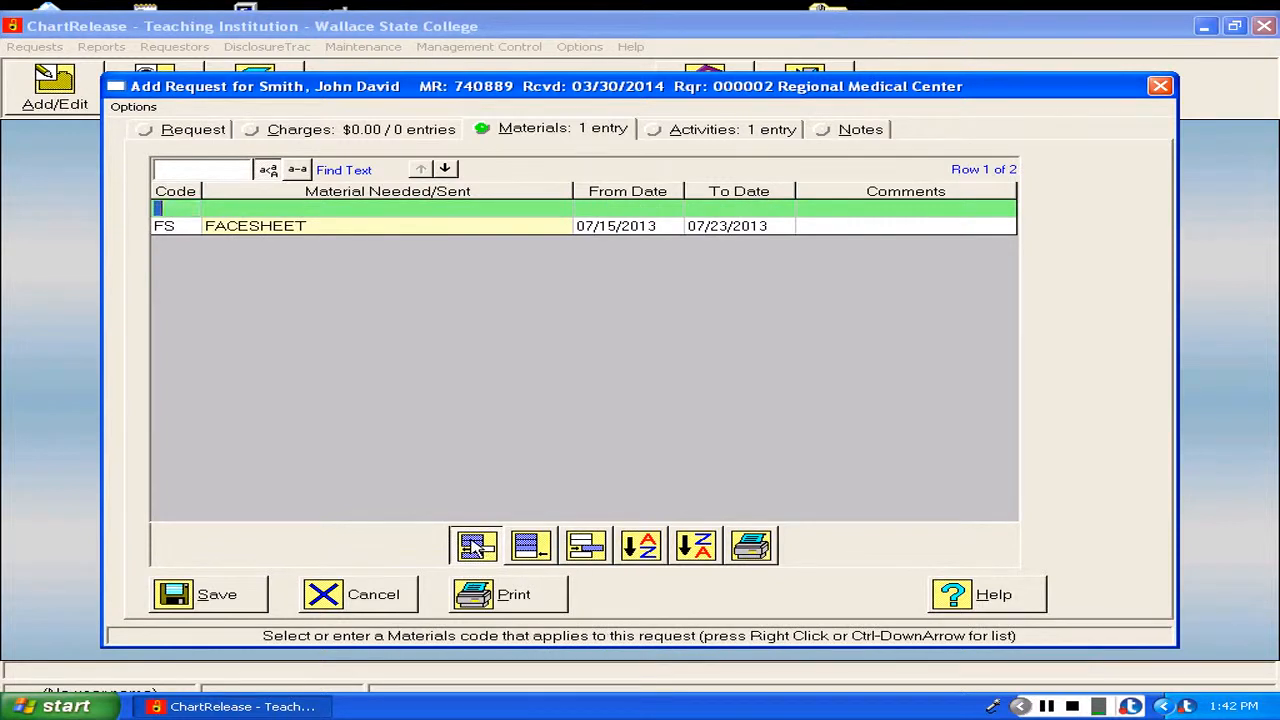
type("HP")
key("Tab")
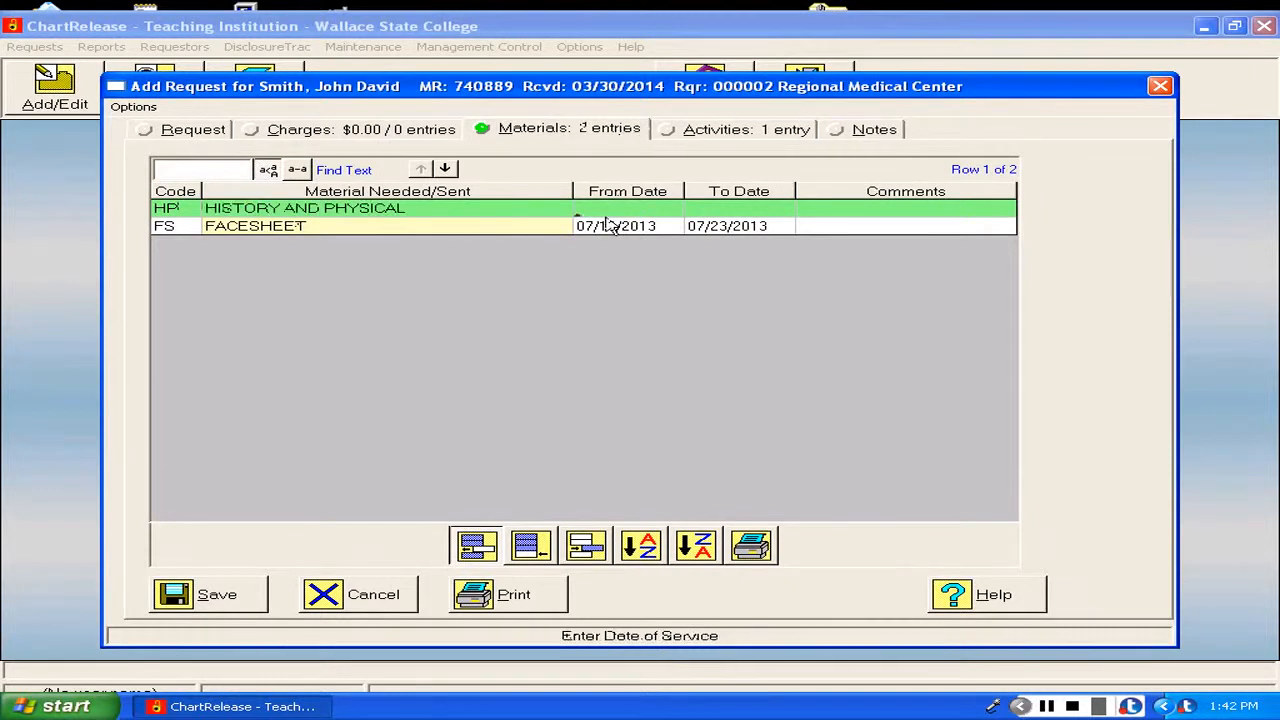
type("07/15/2013")
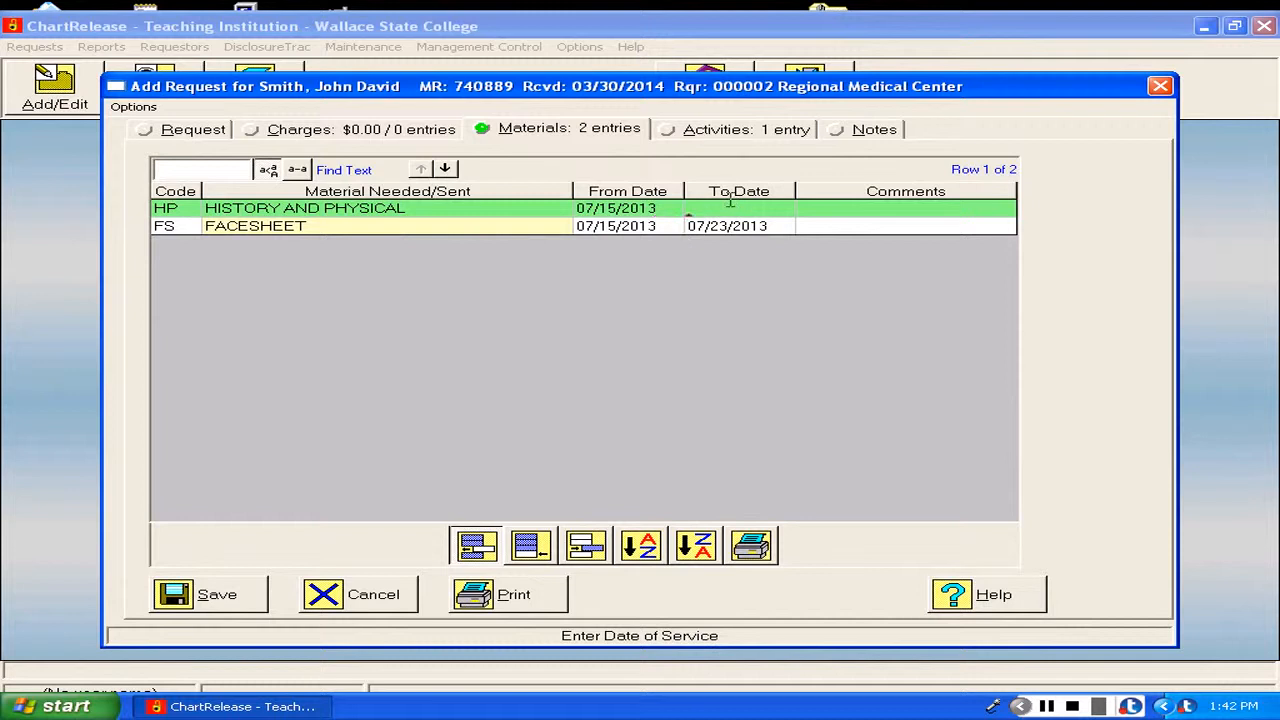
type("07/23/2013")
Insert a materials row for the discharge summary (code DS), dated from 07/15/2013 to 07/23/2013.
left_click(484, 548)
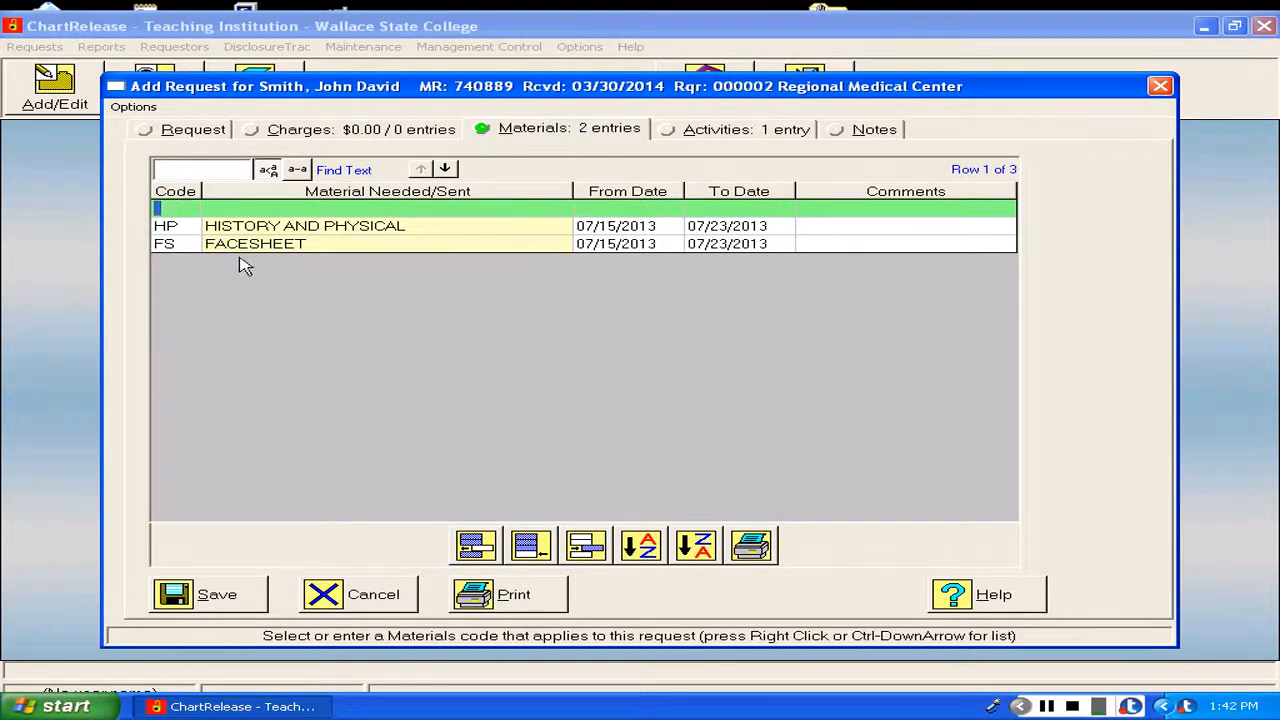
type("DS")
key("Tab")
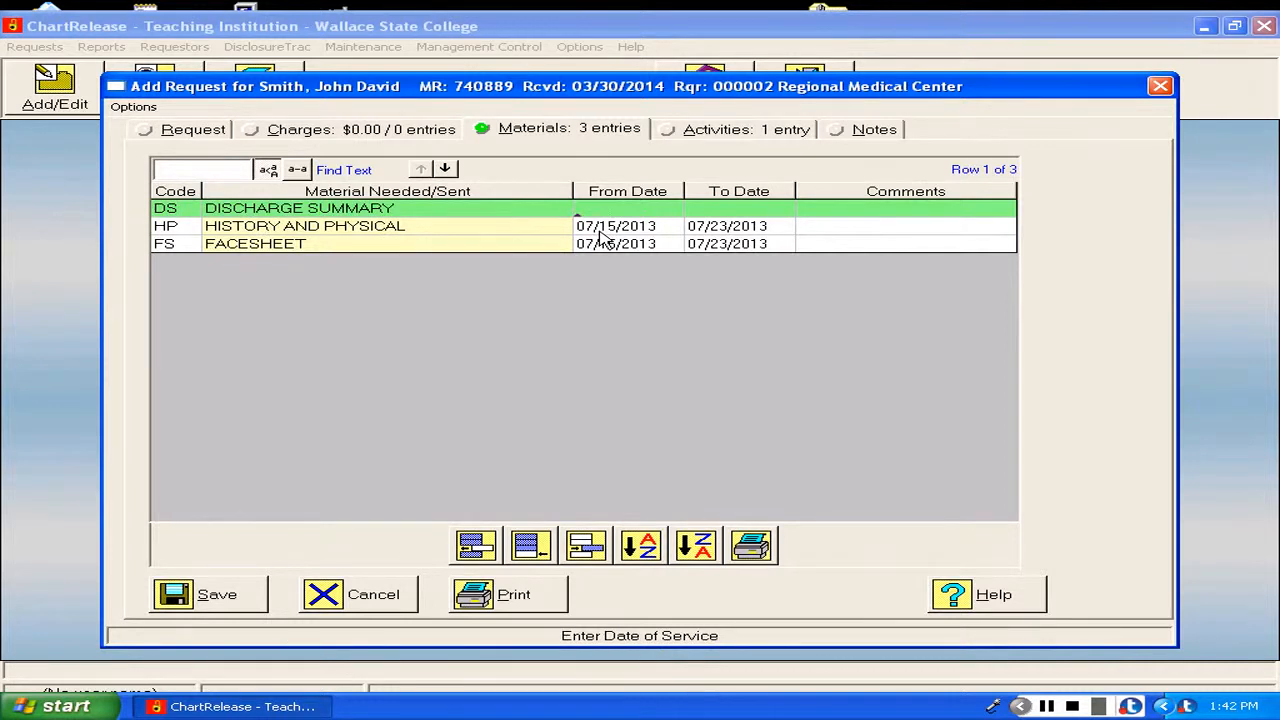
type("07/15/2013")
left_click(715, 207)
type("07/23/")
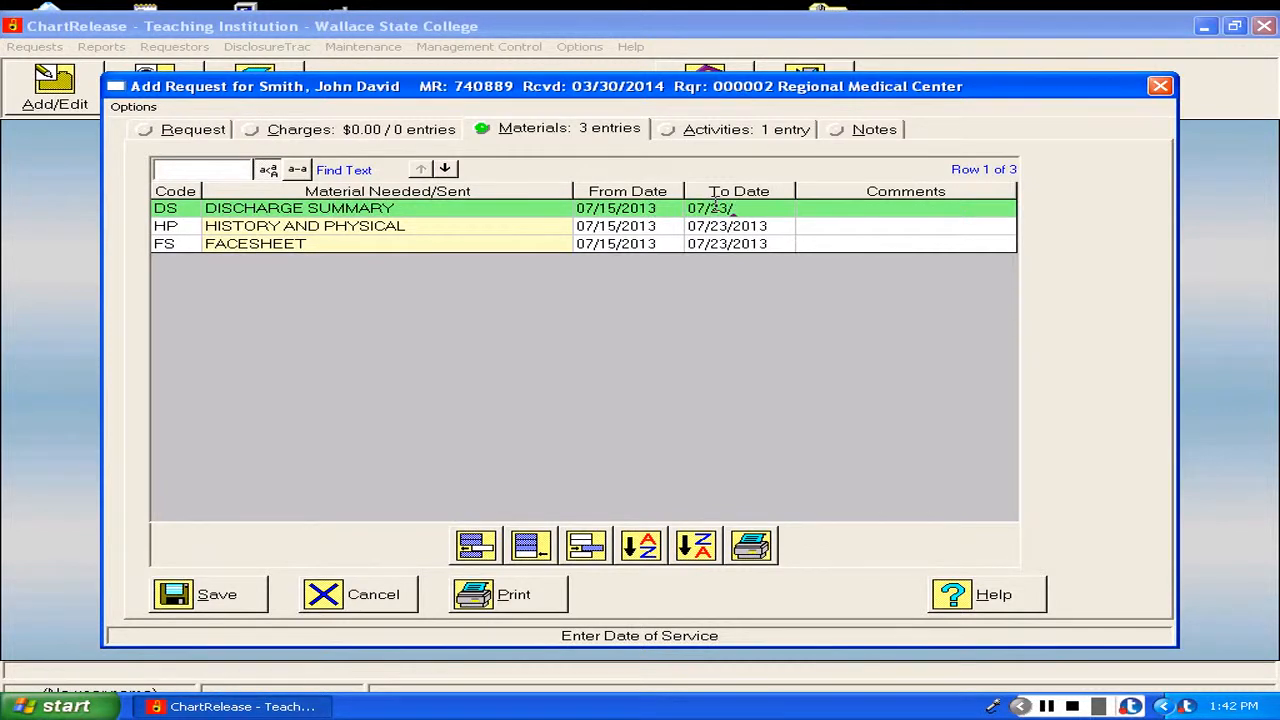
type("2013")
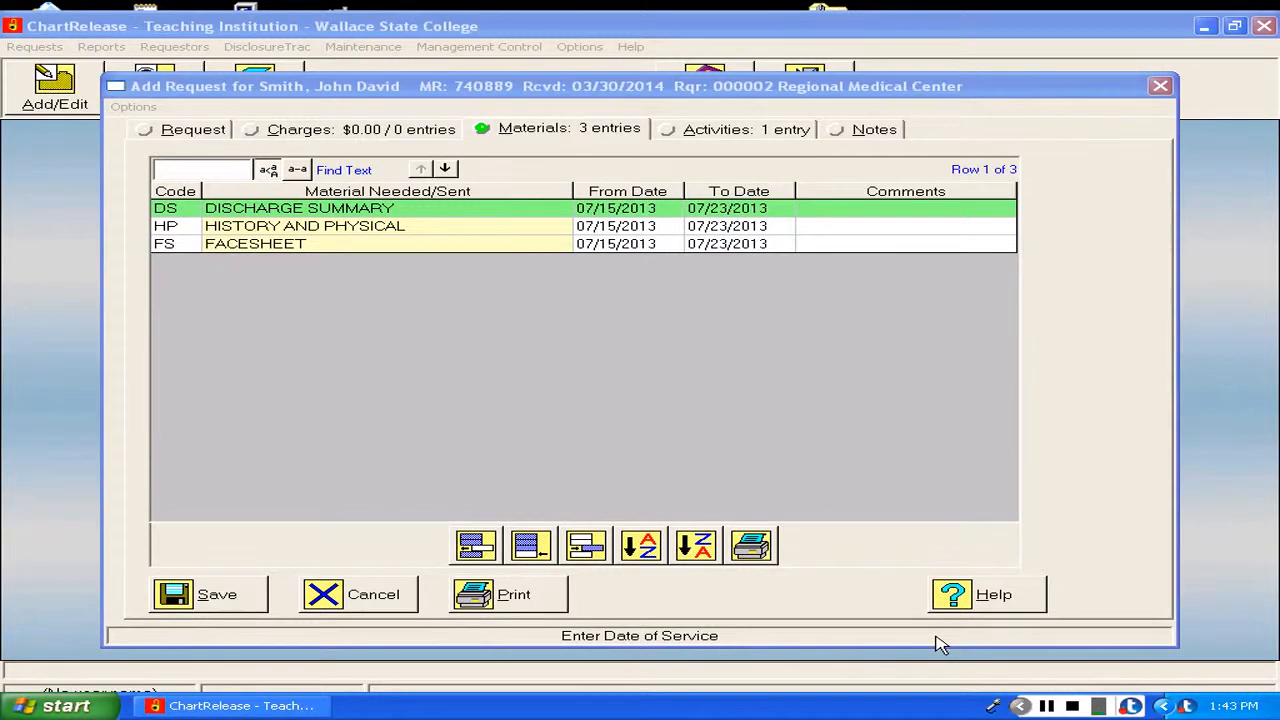
Insert a materials row for the consultation (code CO), dated from 07/15/2013 to 07/23/2013.
left_click(476, 546)
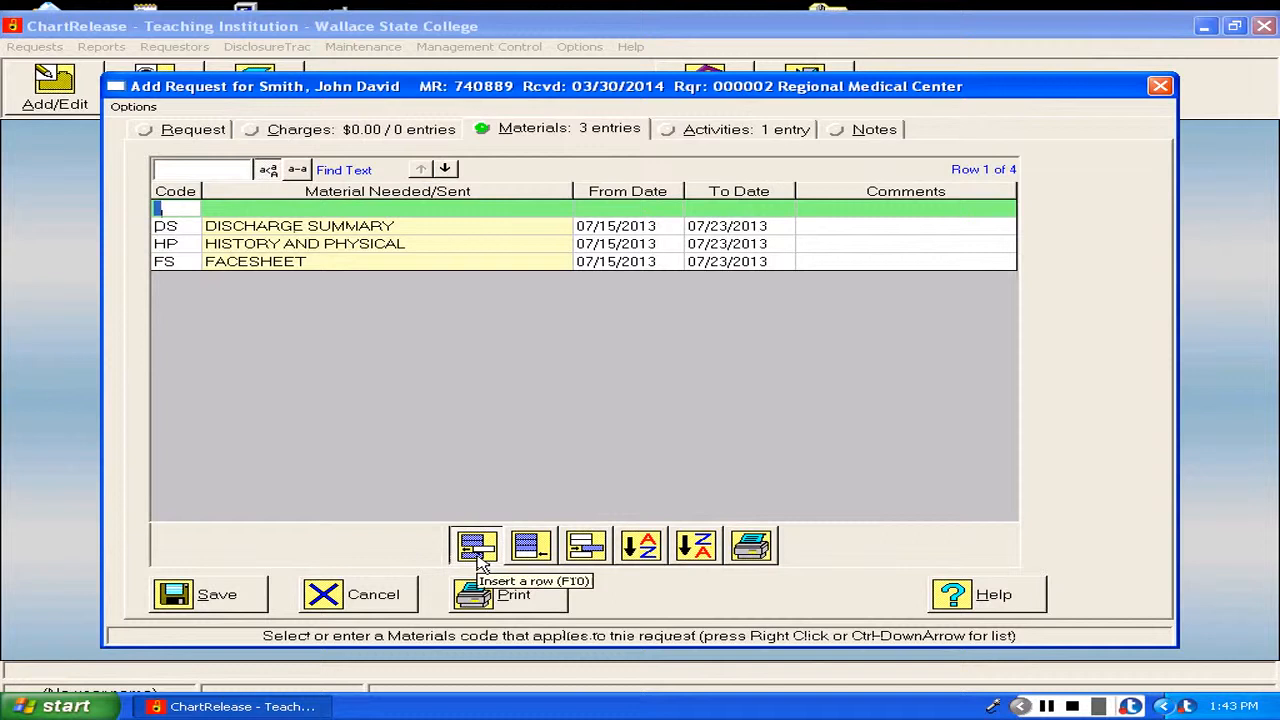
type("CN")
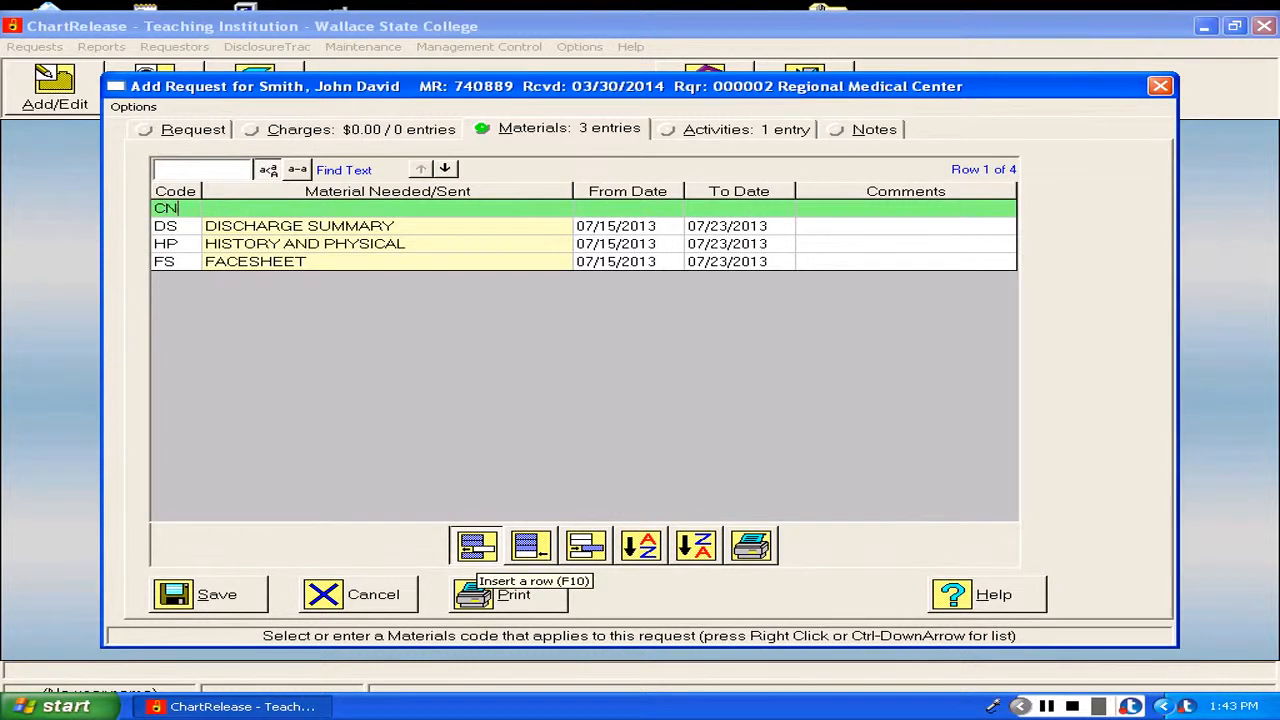
key("Return")
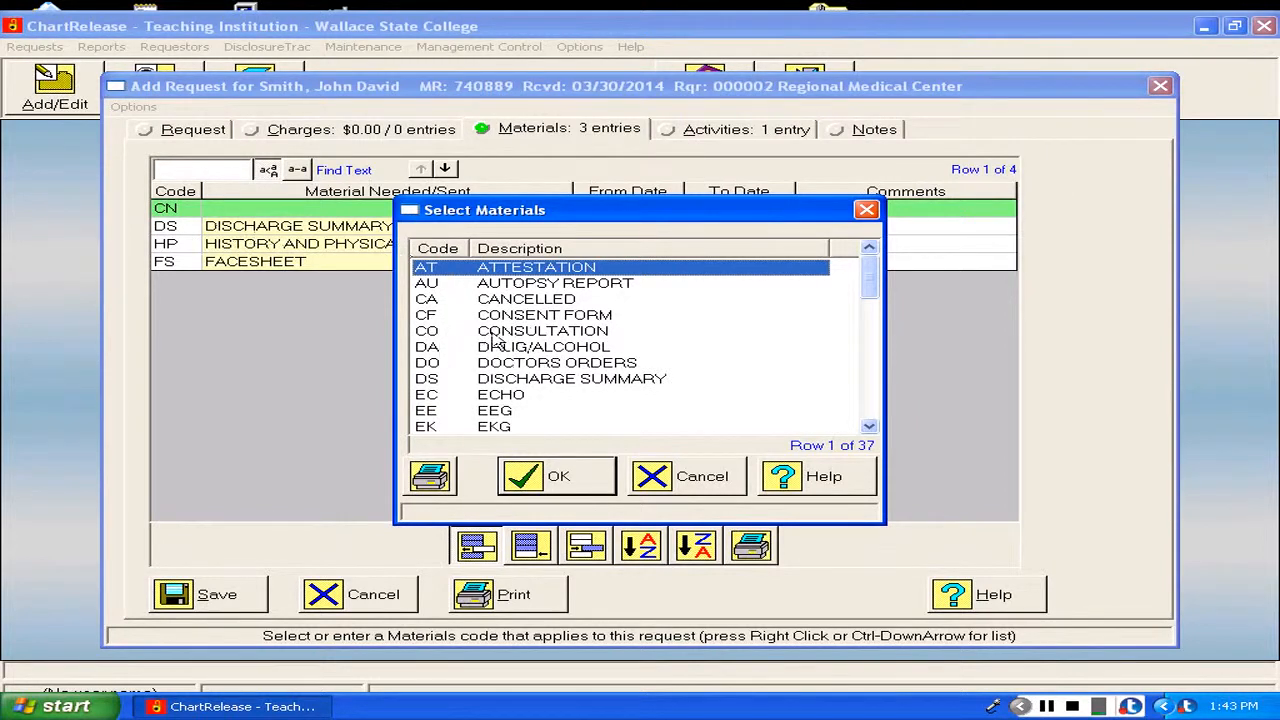
left_click(517, 337)
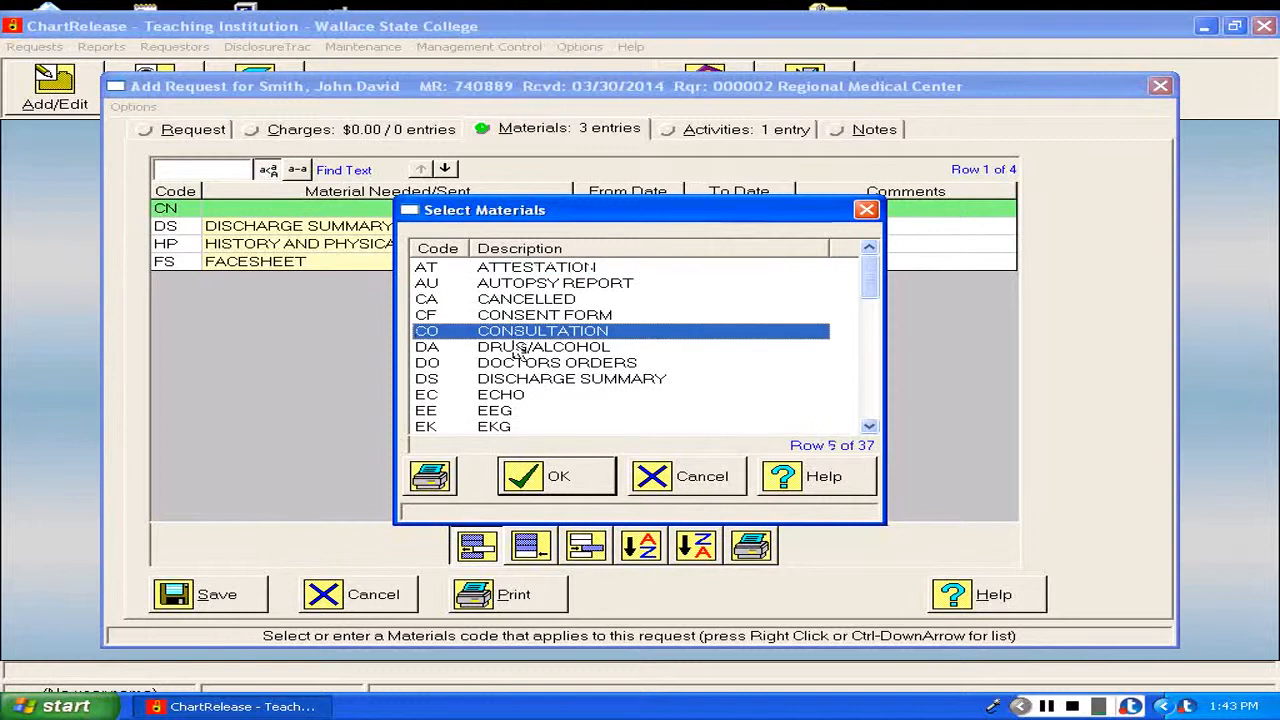
left_click(560, 477)
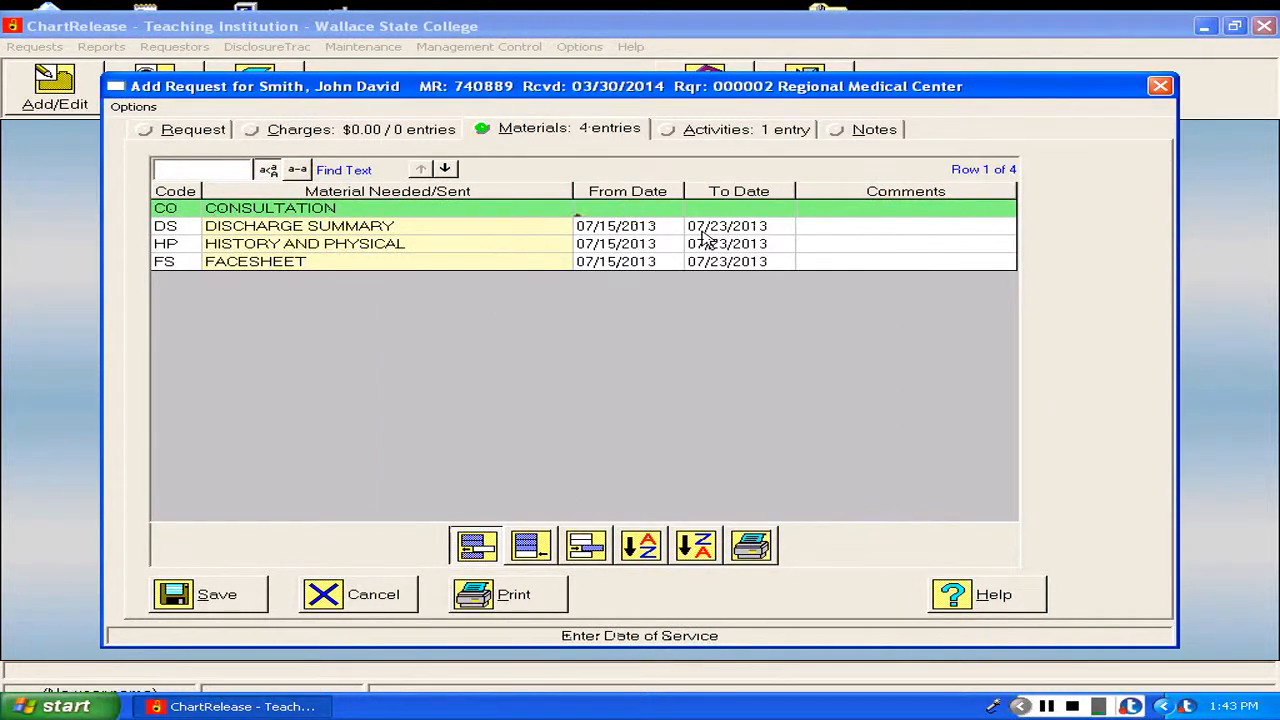
type("07/15/2013")
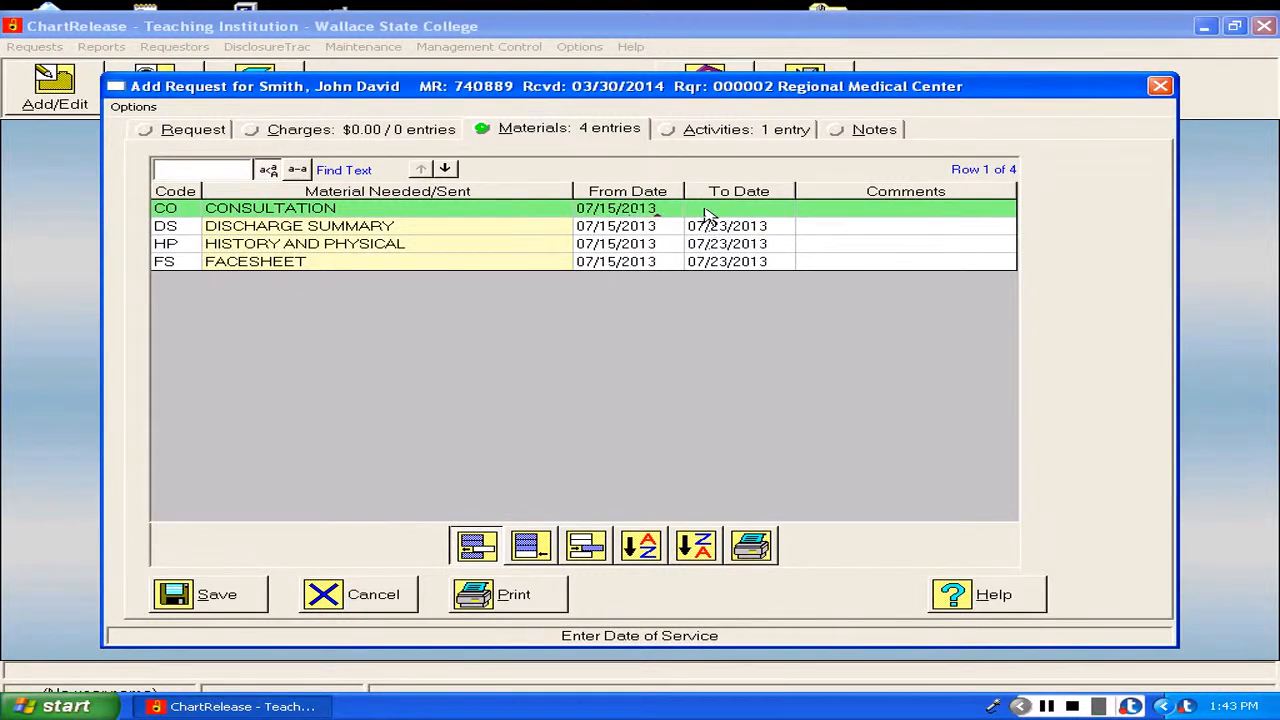
left_click(704, 208)
type("07/23/2013")
Comment the consultation row with the consulting doctor's title and name plus the date 07182013, and save the request.
left_click(872, 208)
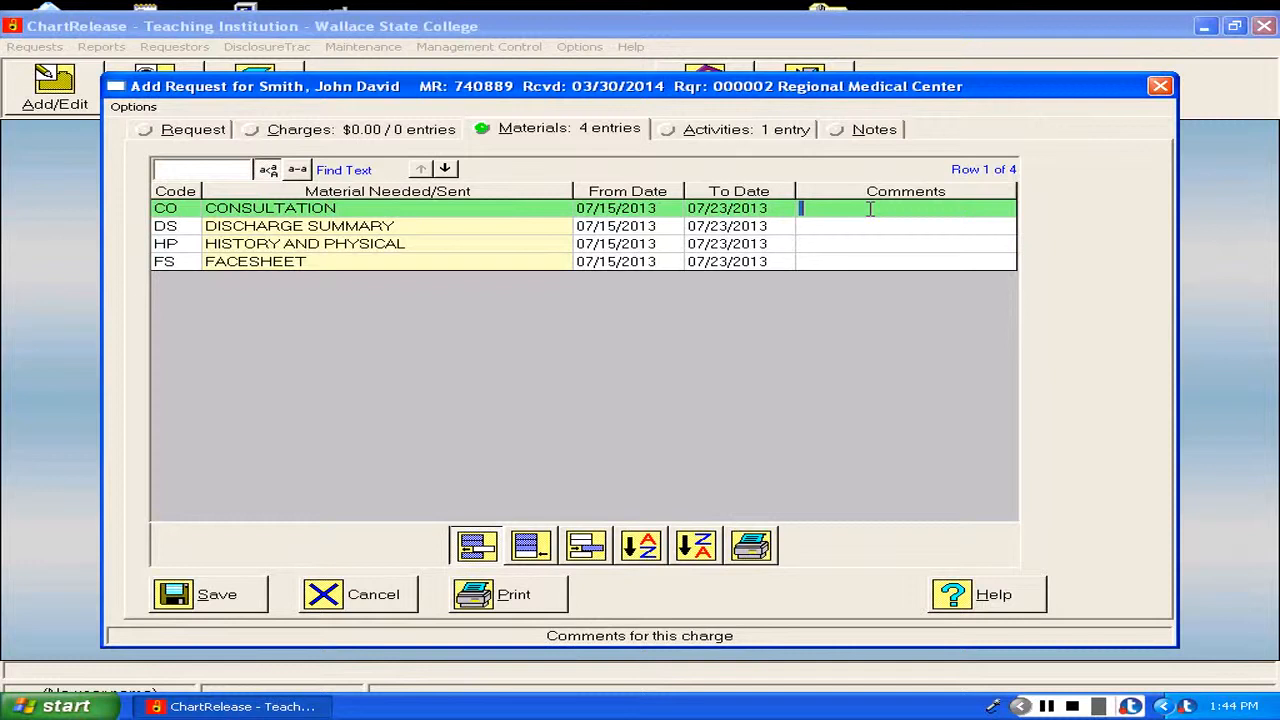
type("Chandler")
type("Dr.")
left_click(917, 207)
type("07182013")
left_click(250, 604)
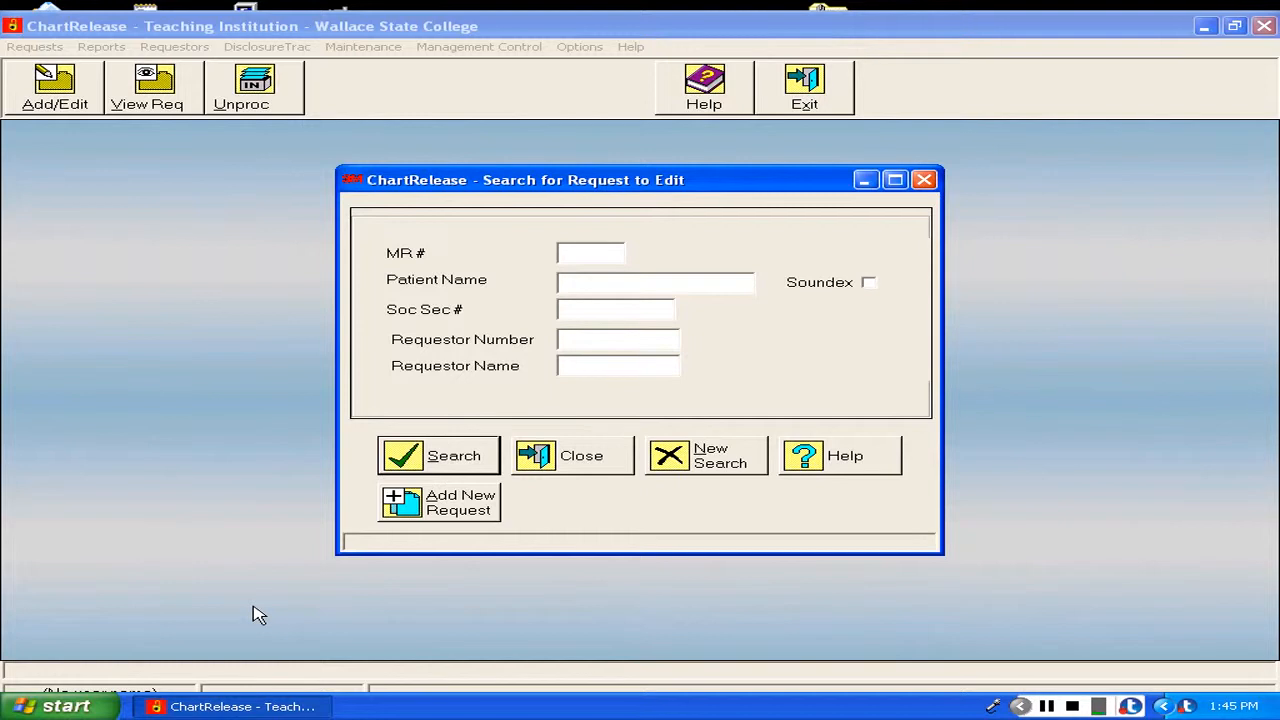
left_click(1047, 706)
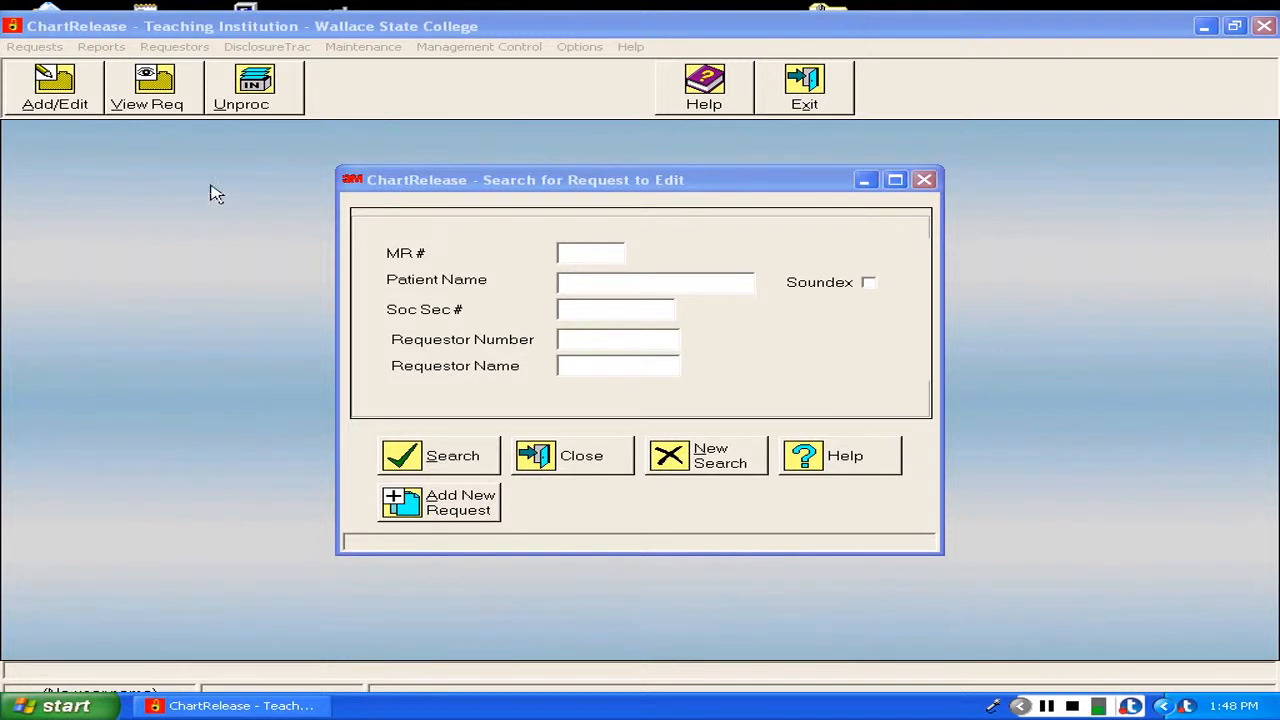
Close the request search and start an Accounting of Disclosure report, searching both active and finalized records by the patient's medical record number.
left_click(923, 181)
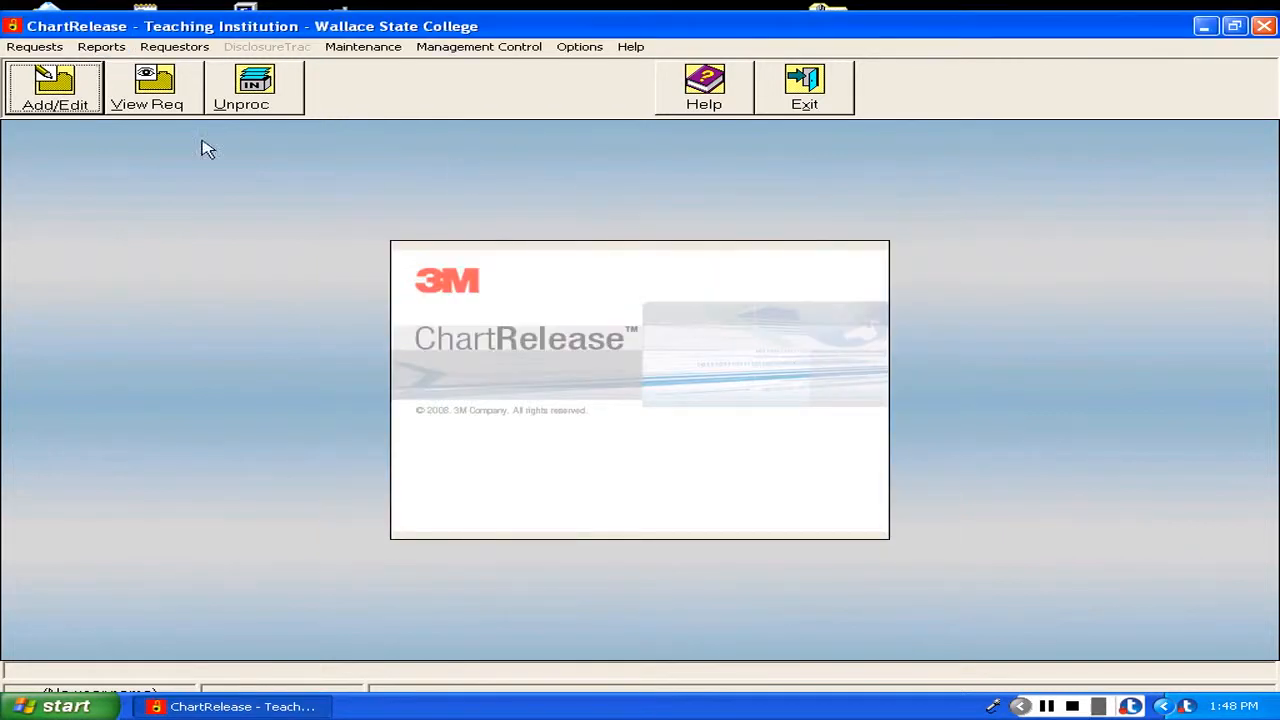
left_click(105, 50)
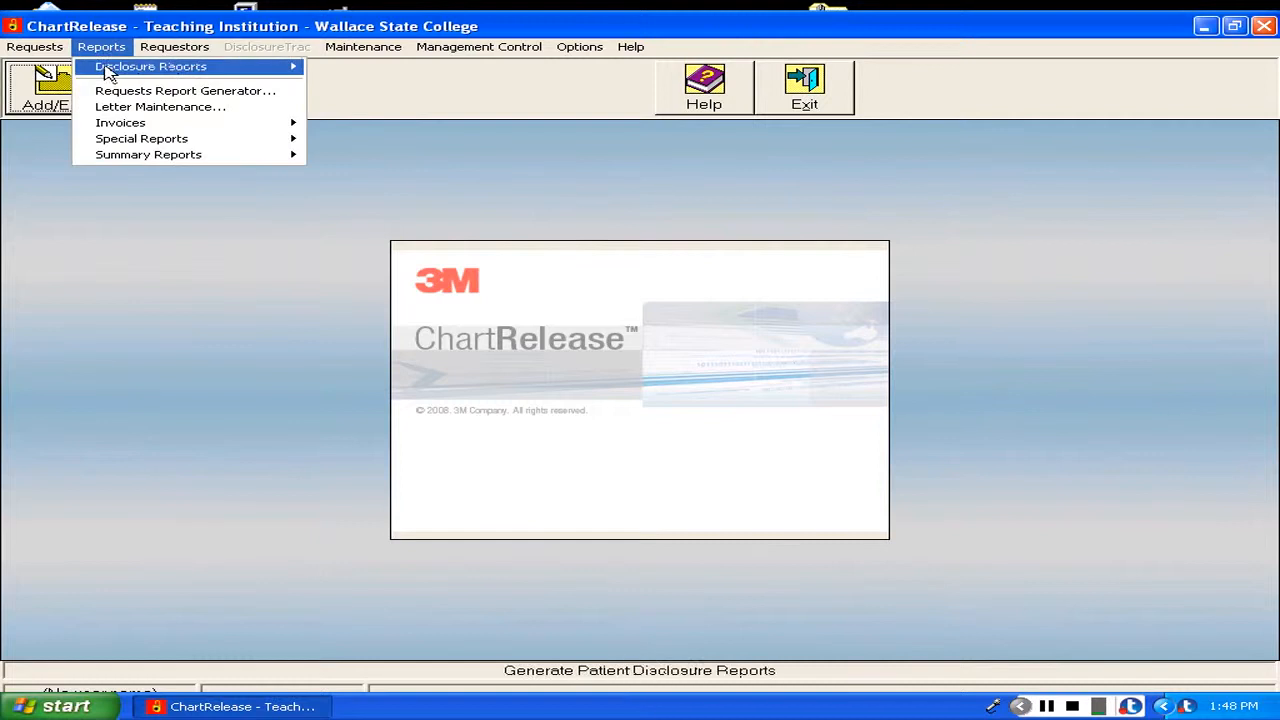
mouse_move(107, 72)
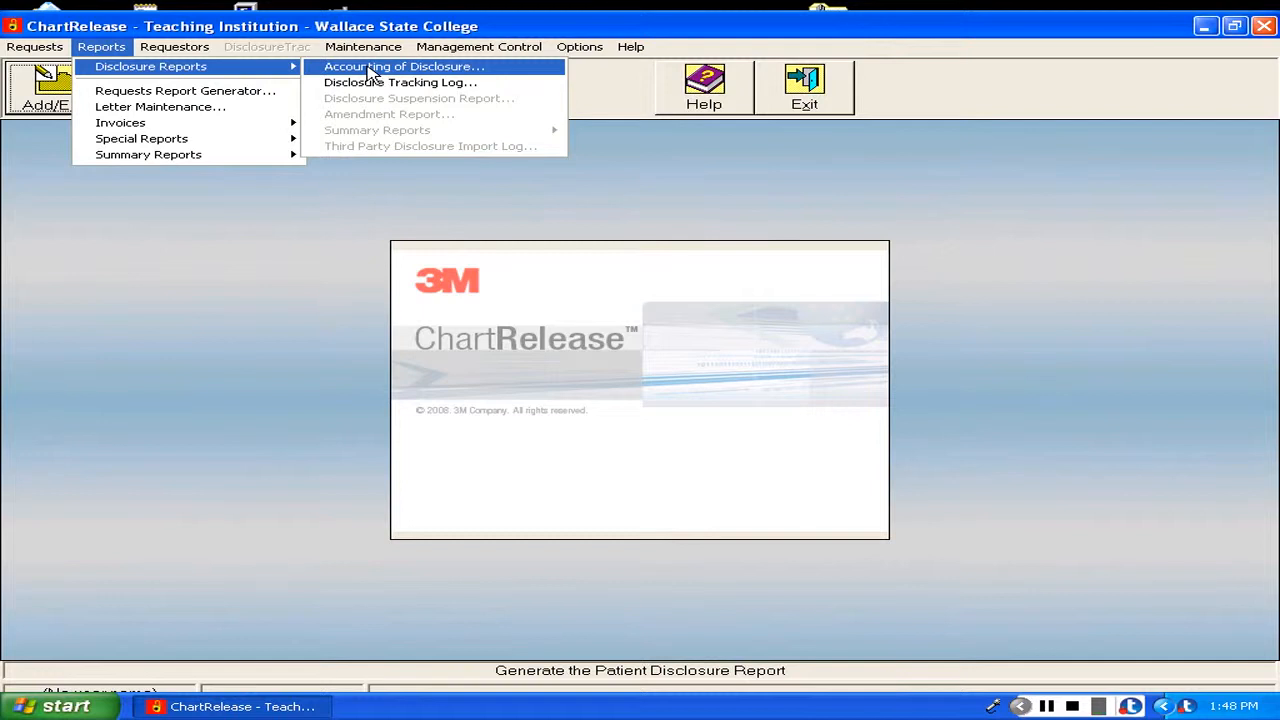
left_click(372, 70)
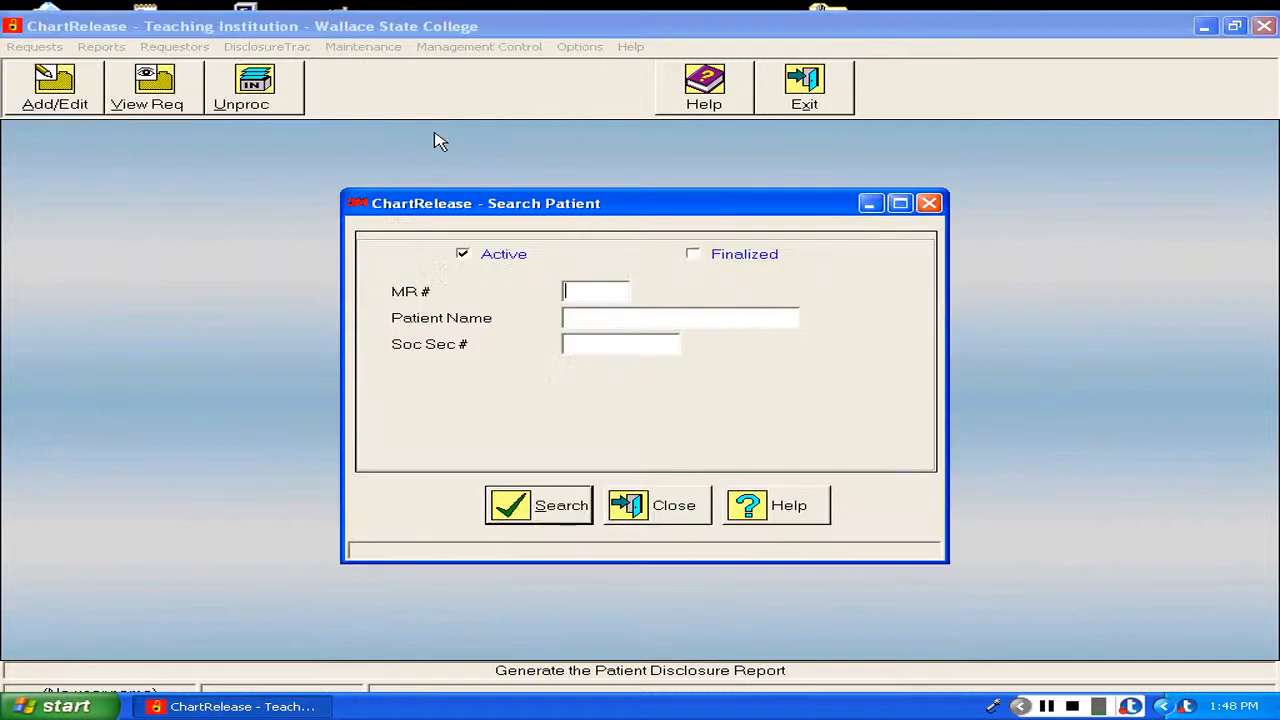
left_click(694, 256)
type("121212")
left_click(560, 513)
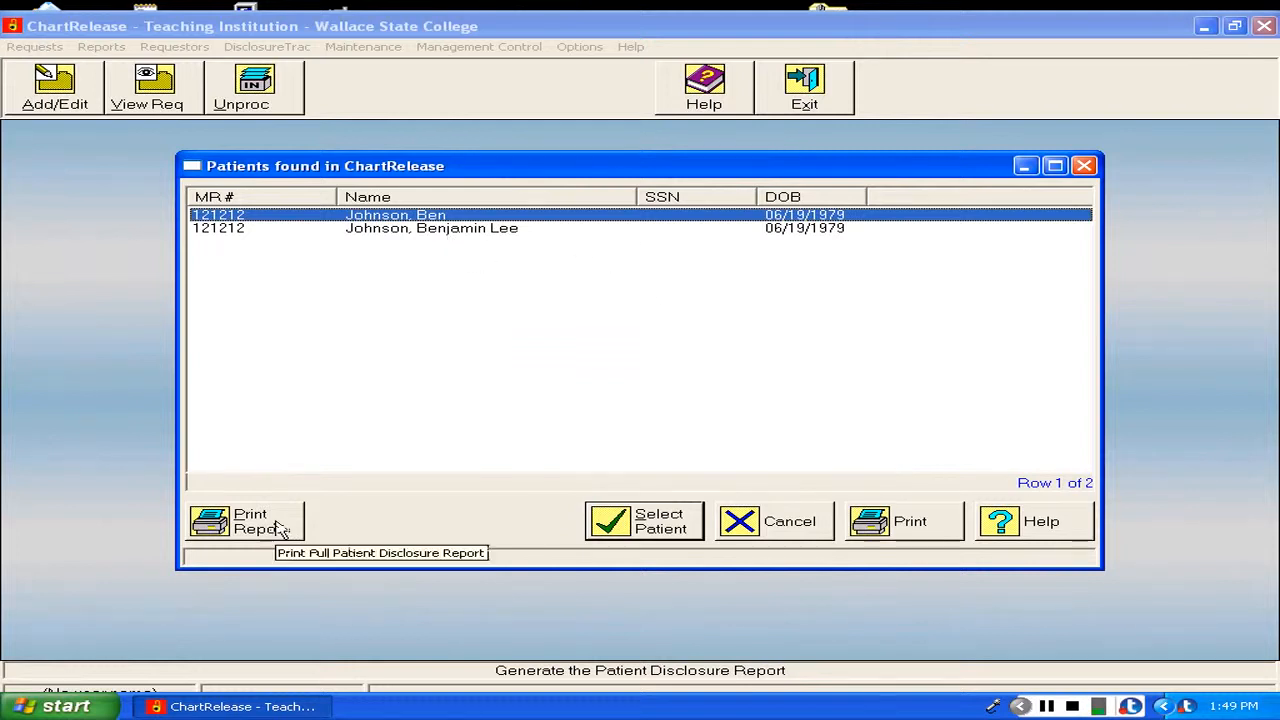
Generate the full patient disclosure report for the matching patient entry that includes a middle name.
left_click(237, 230)
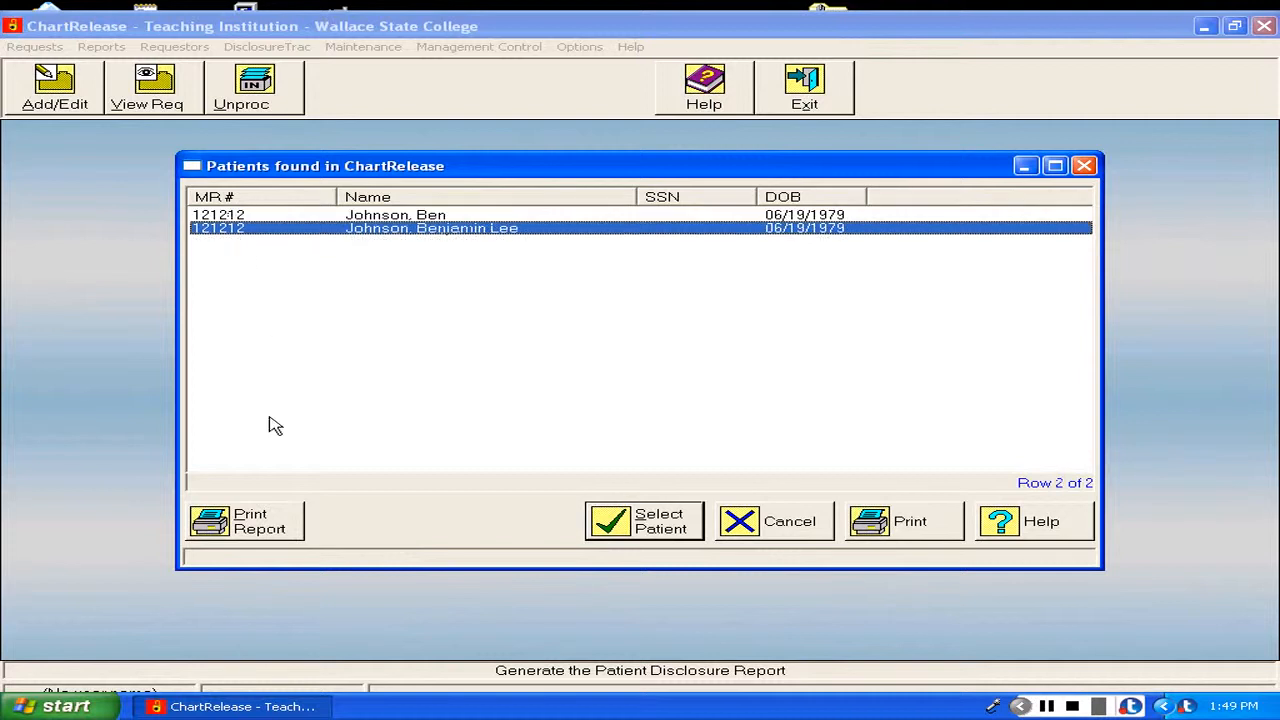
left_click(271, 523)
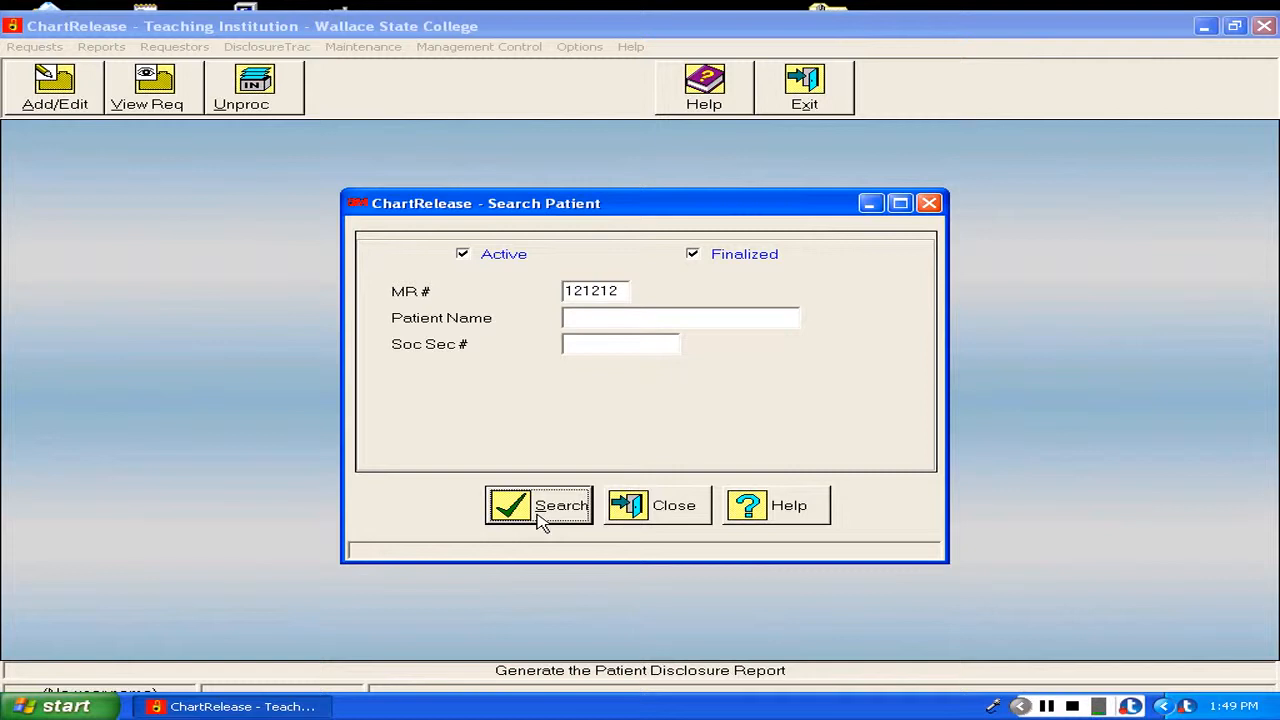
left_click(540, 522)
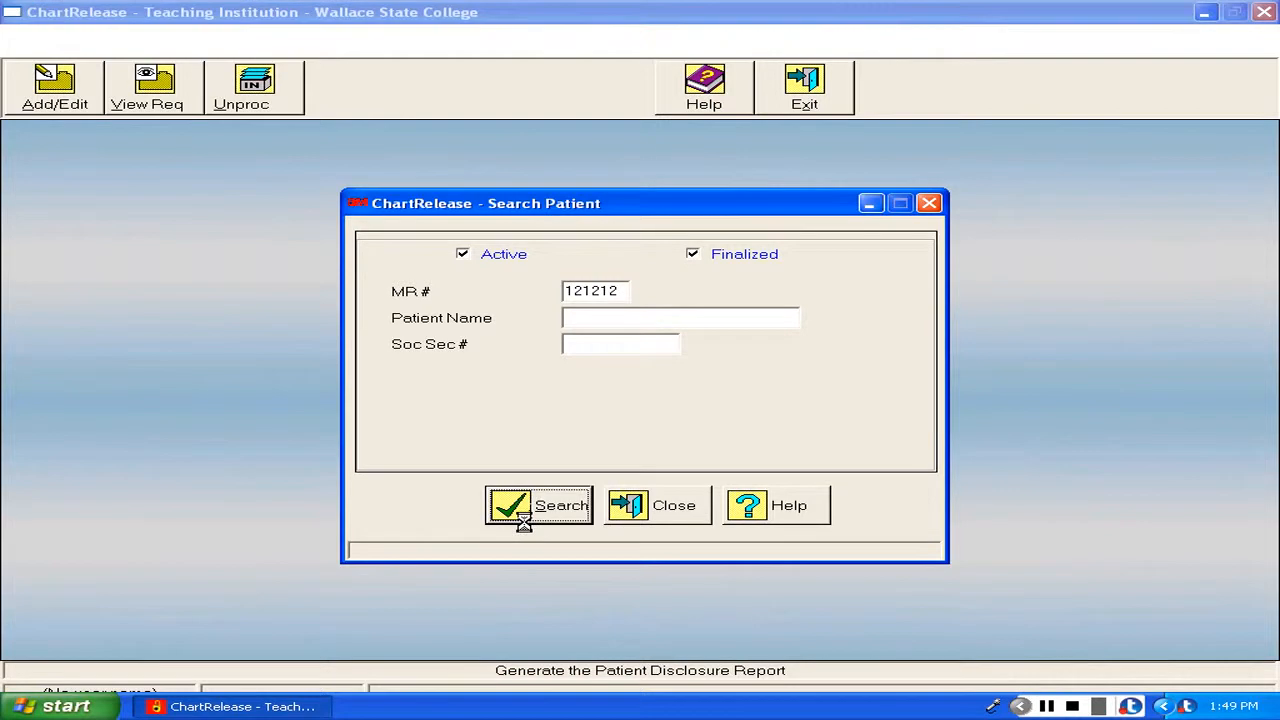